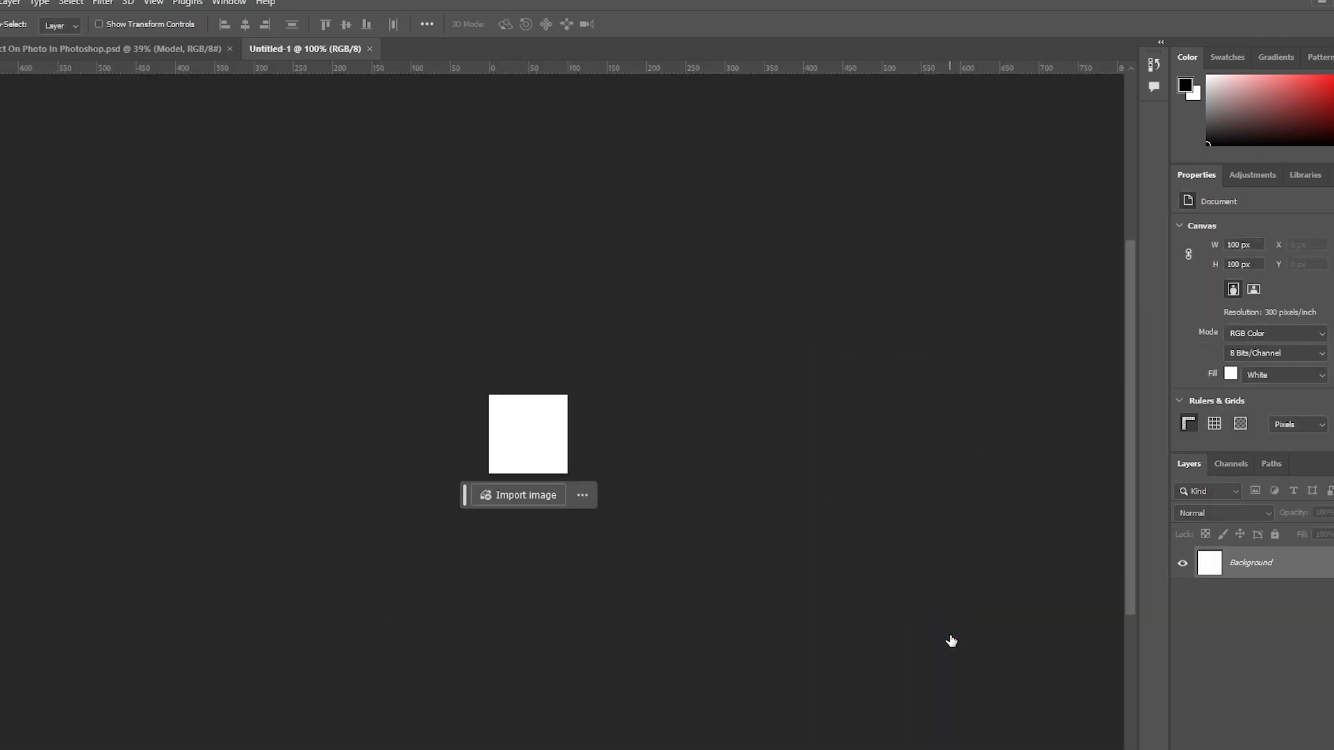
Step: Create a 100 × 100 px rectangle shape with square corners on the blank canvas
key("ctrl+0")
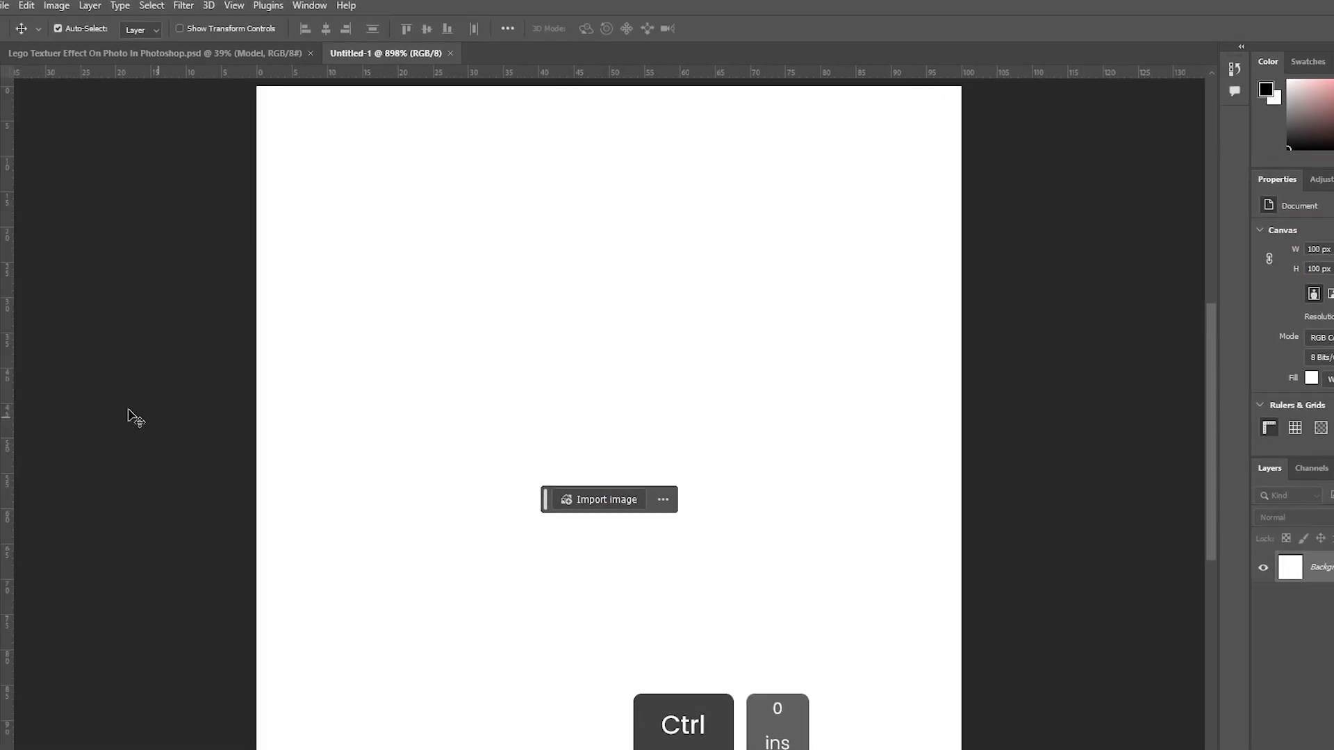
left_click(16, 321)
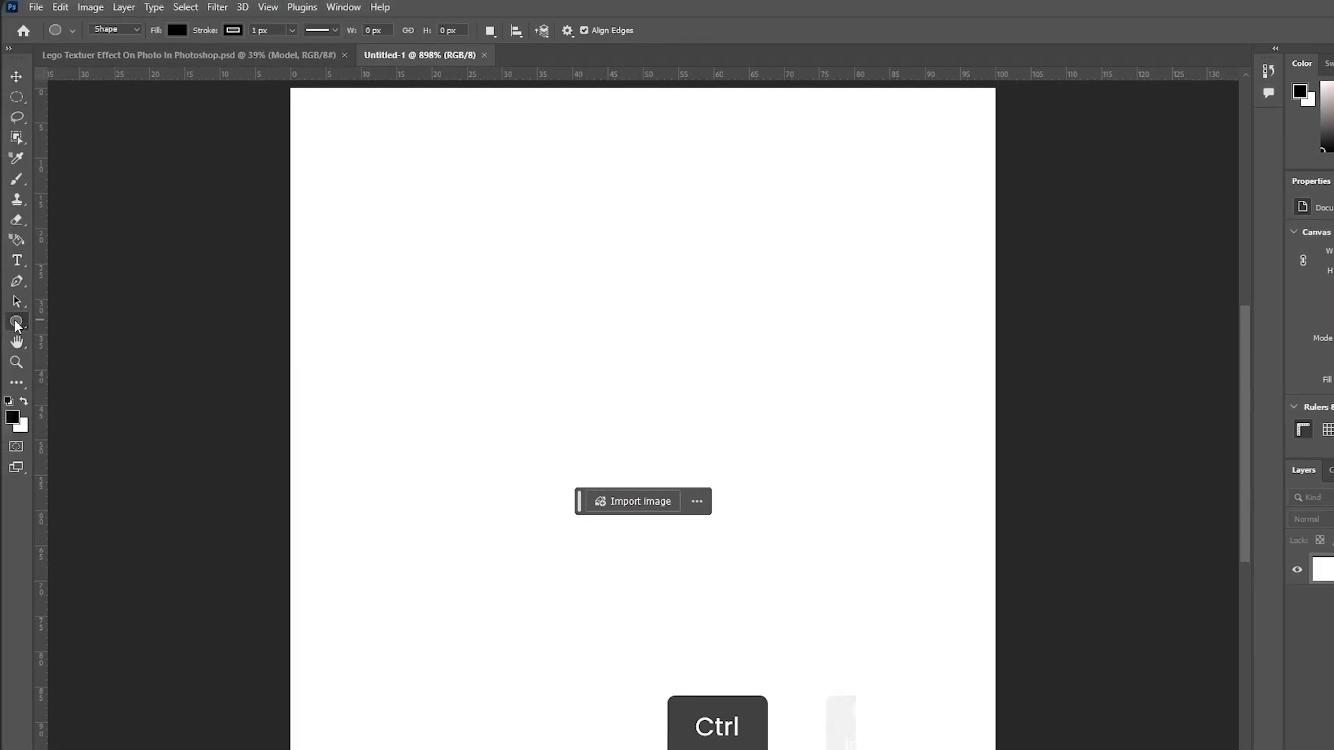
left_click(86, 322)
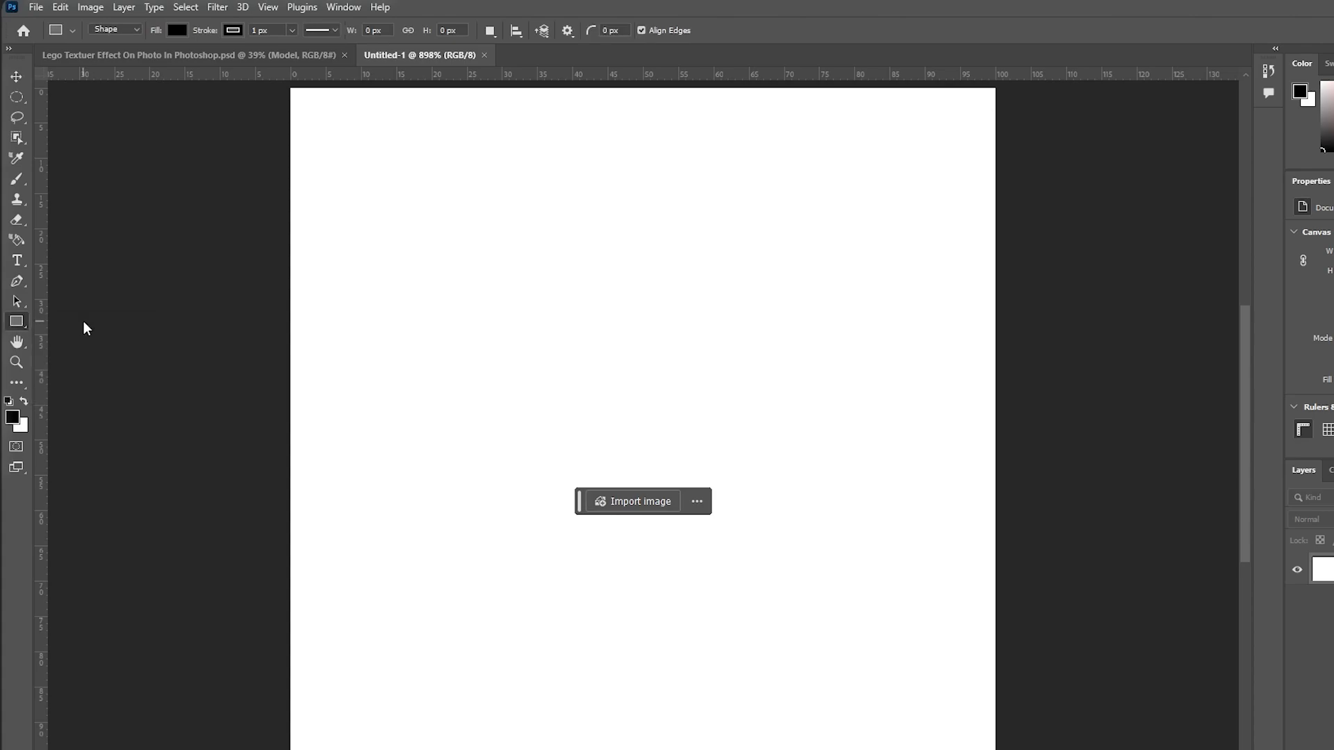
left_click(650, 295)
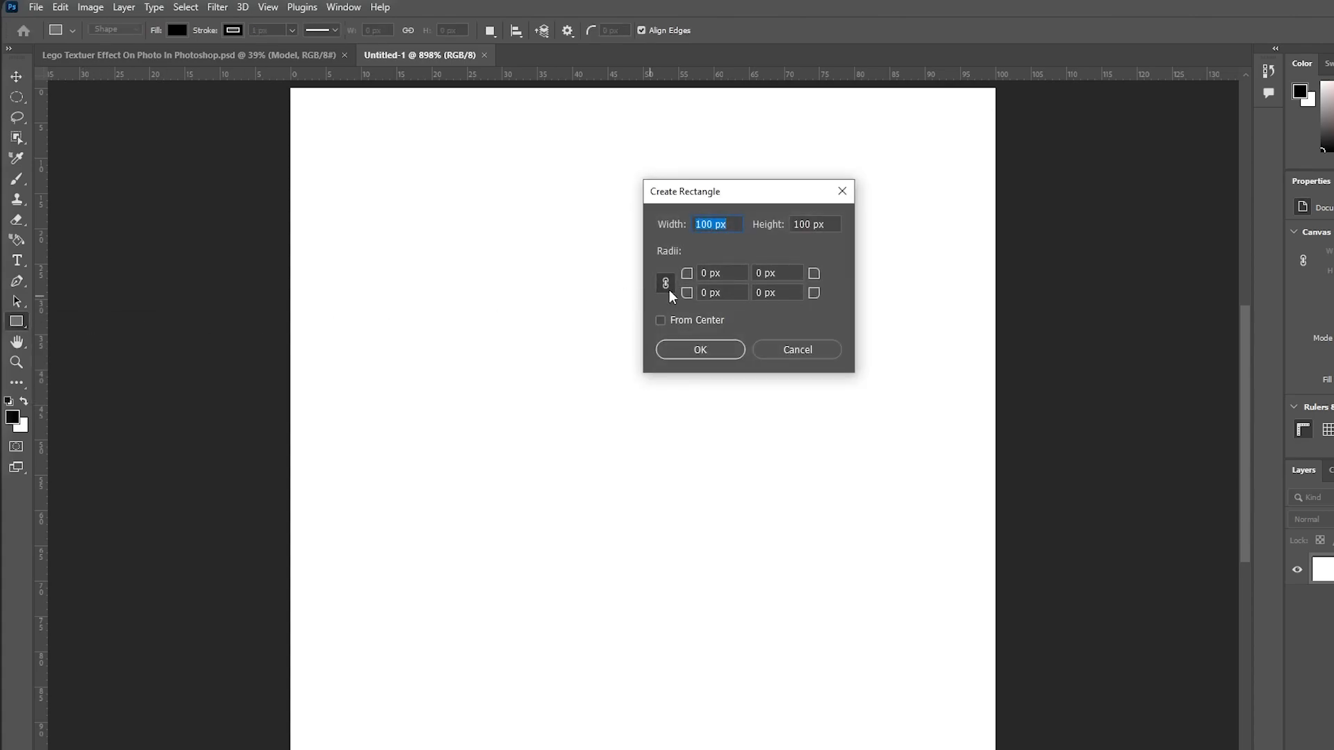
key("Tab")
left_click(729, 355)
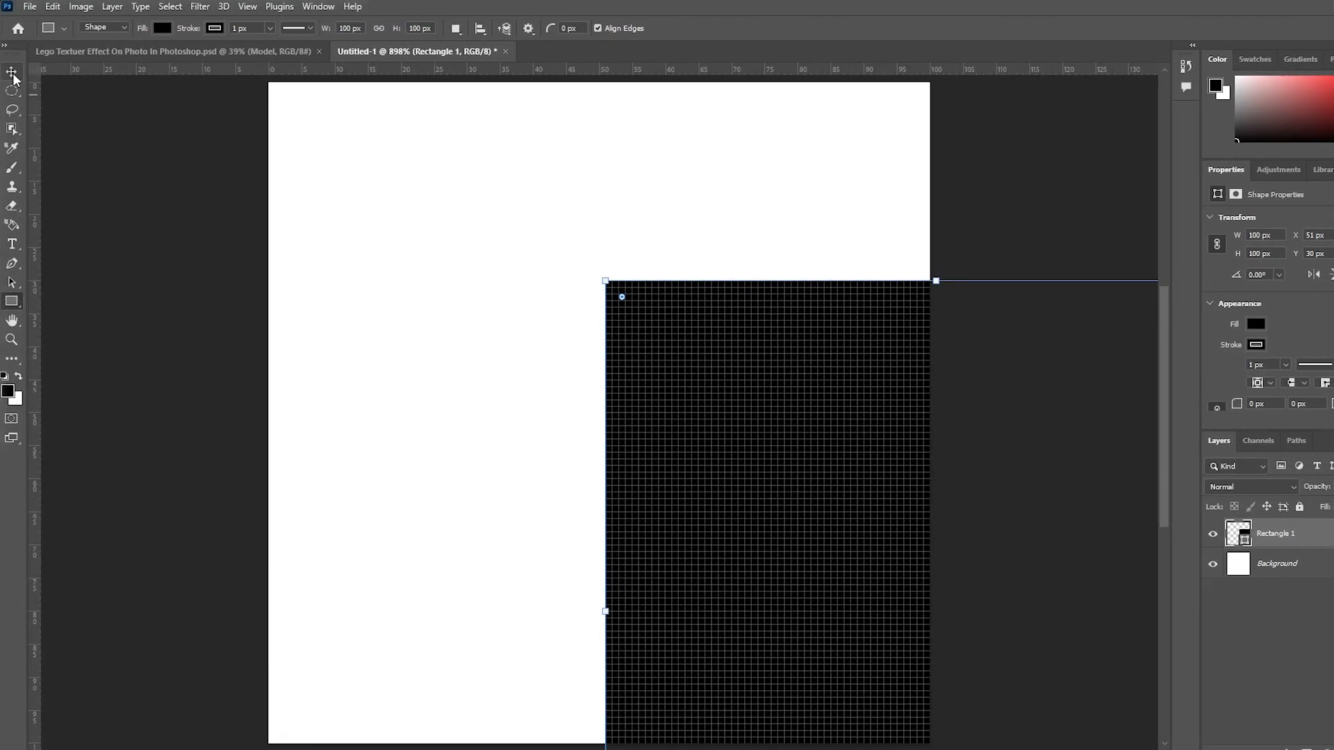
Step: Centre the rectangle horizontally and vertically on the whole canvas, then clear the selection
key("v")
key("ctrl+a")
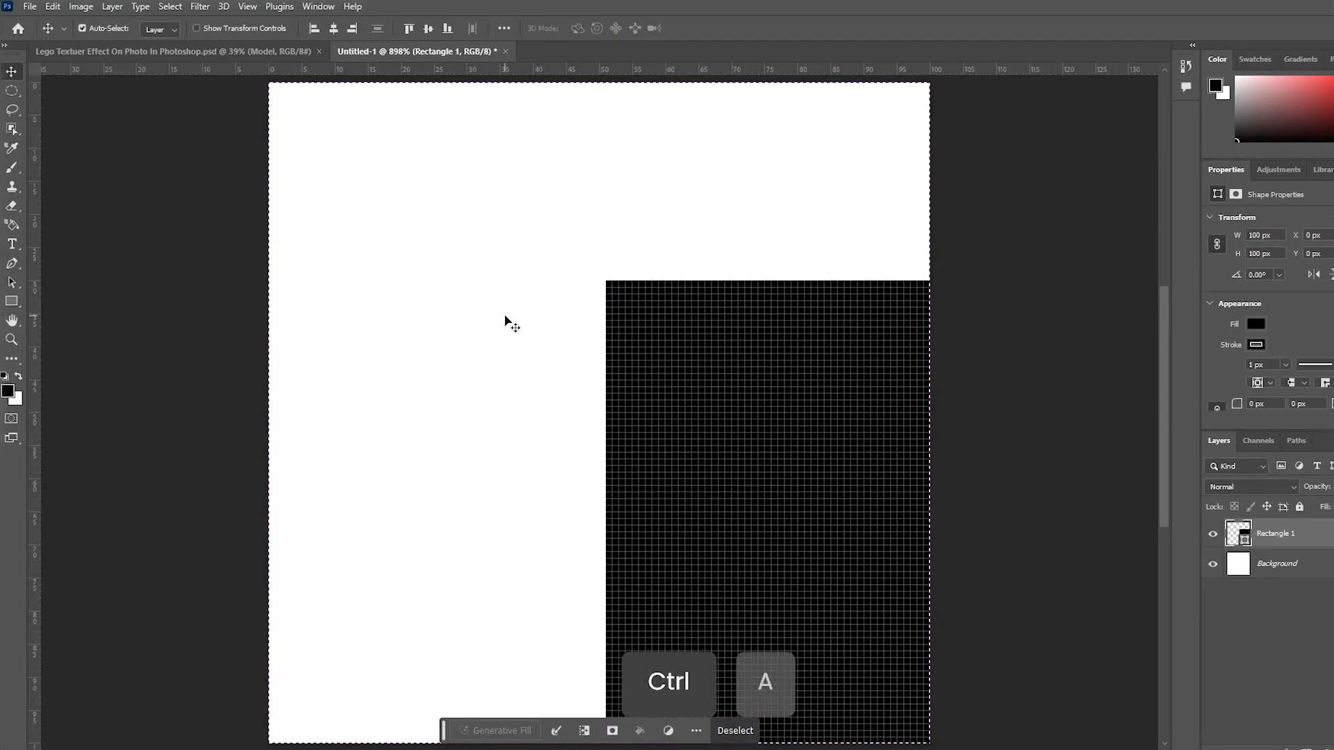
left_click(334, 29)
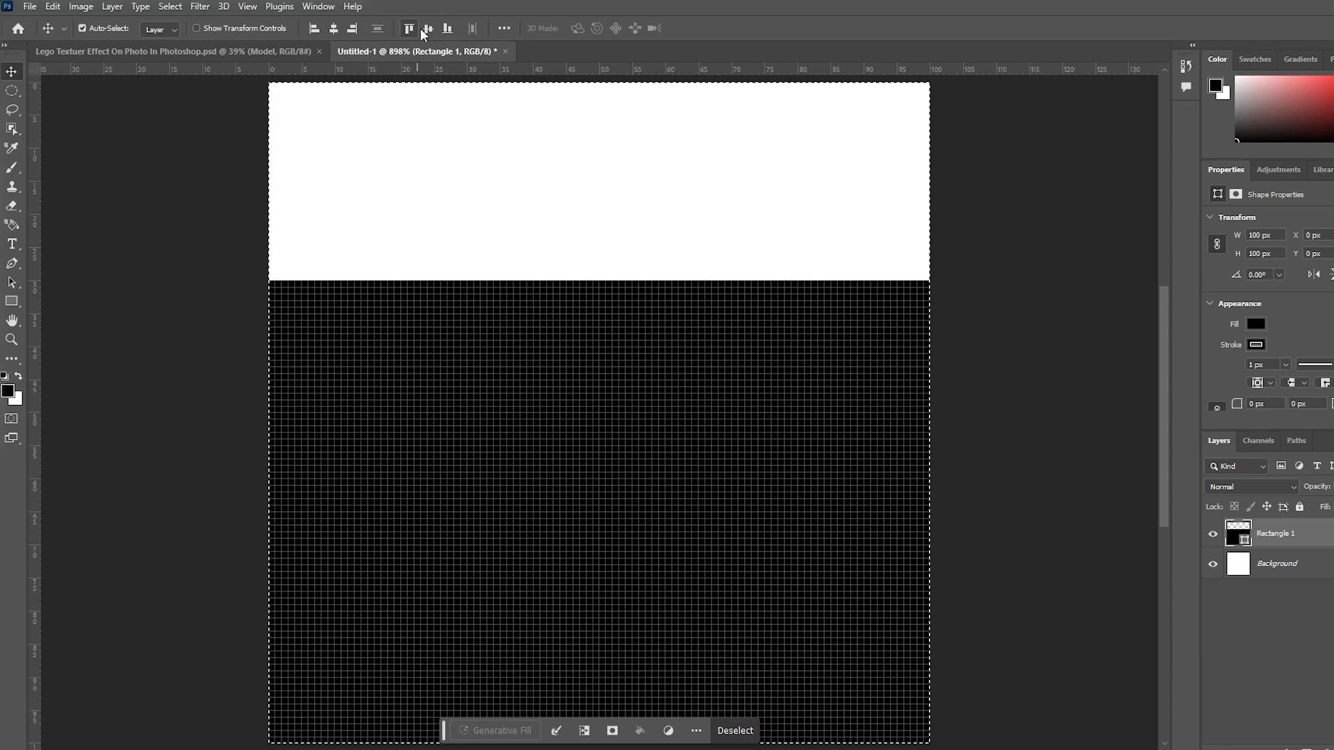
left_click(427, 29)
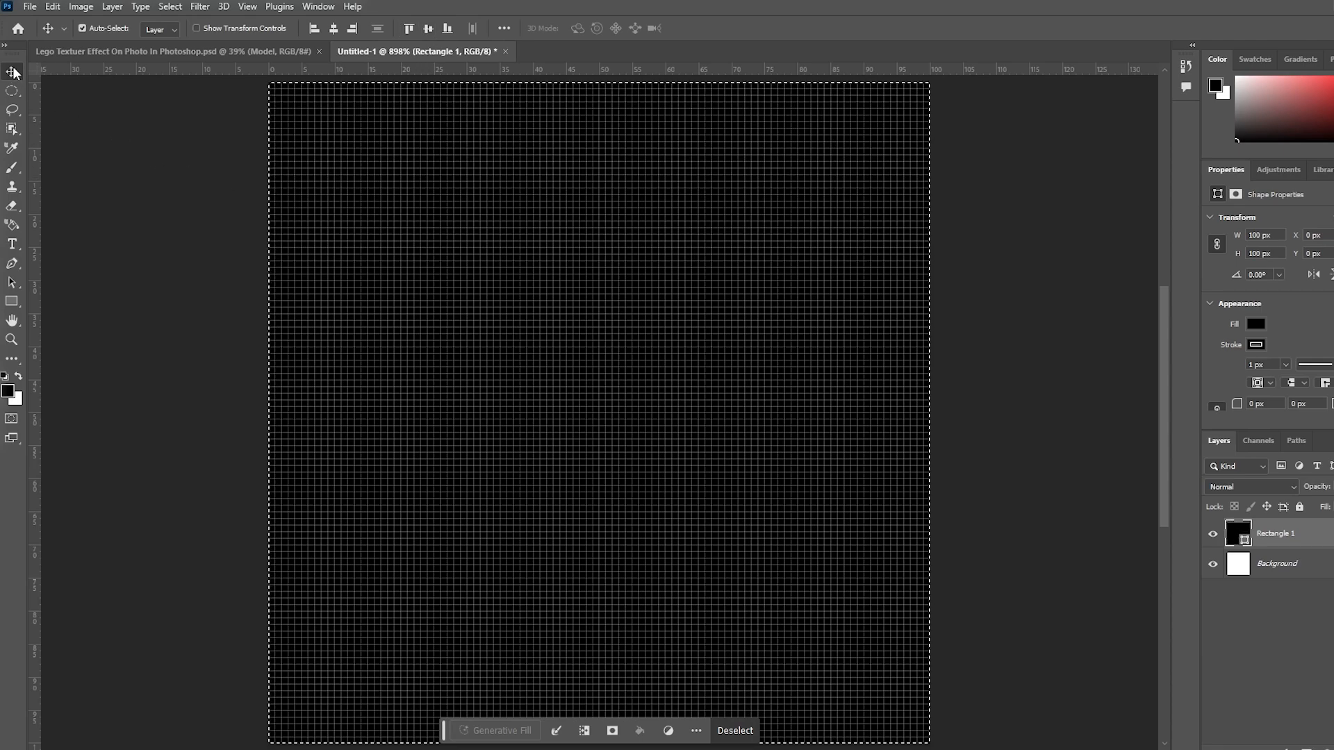
key("ctrl+d")
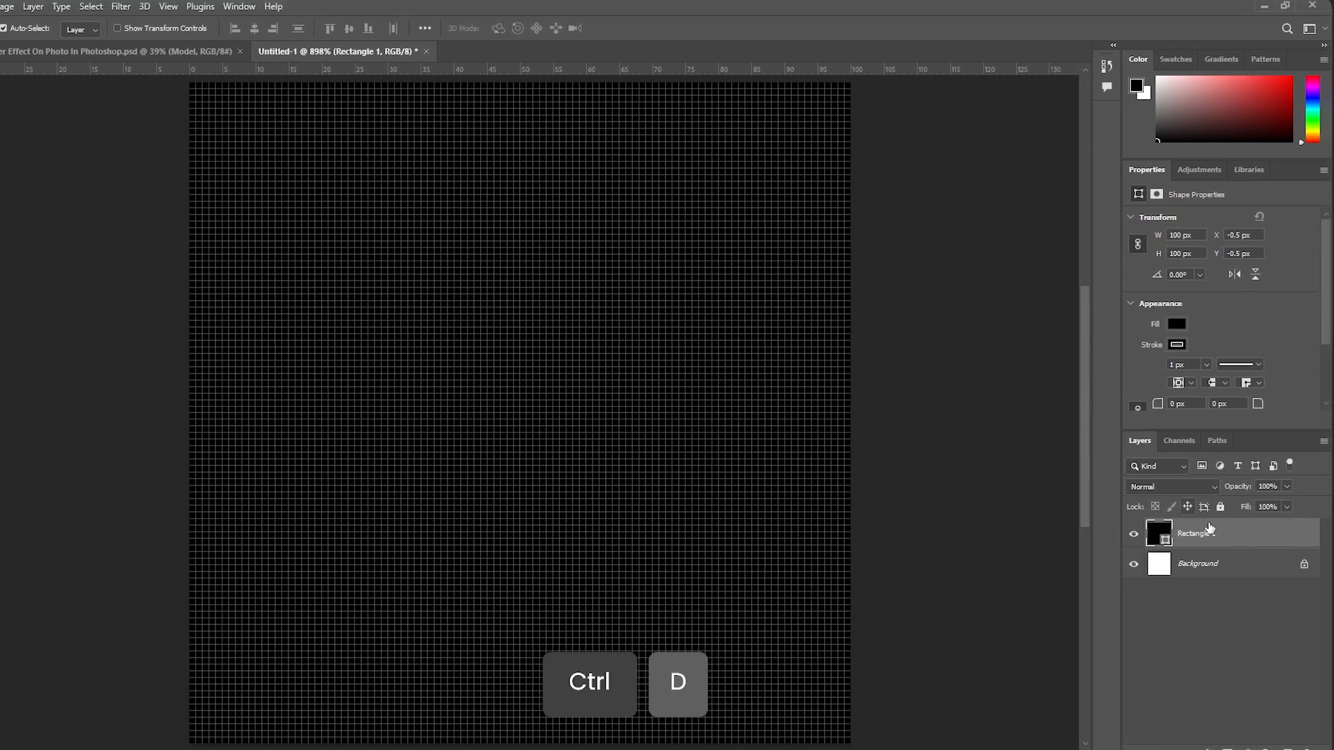
Step: Set the rectangle's fill to the solid grey 696969
left_click(1181, 324)
left_click(1313, 352)
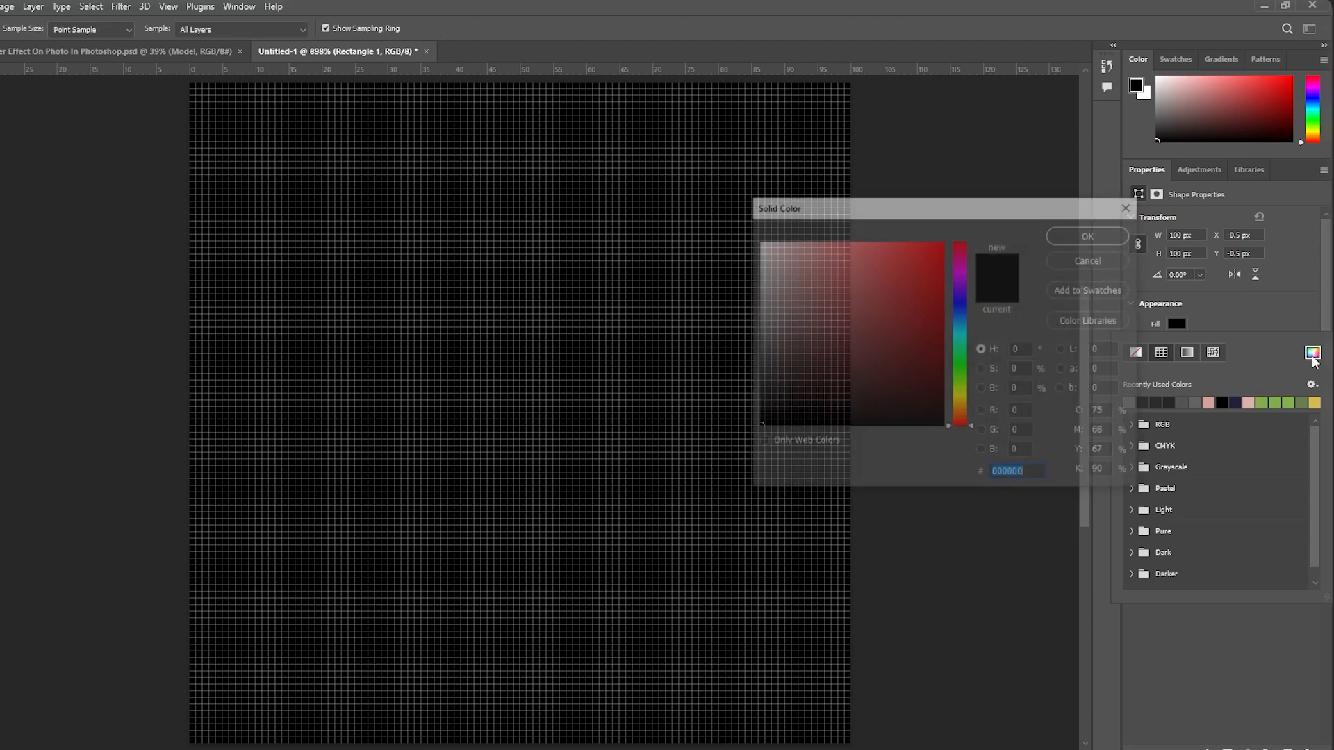
left_click_drag(799, 353, 618, 350)
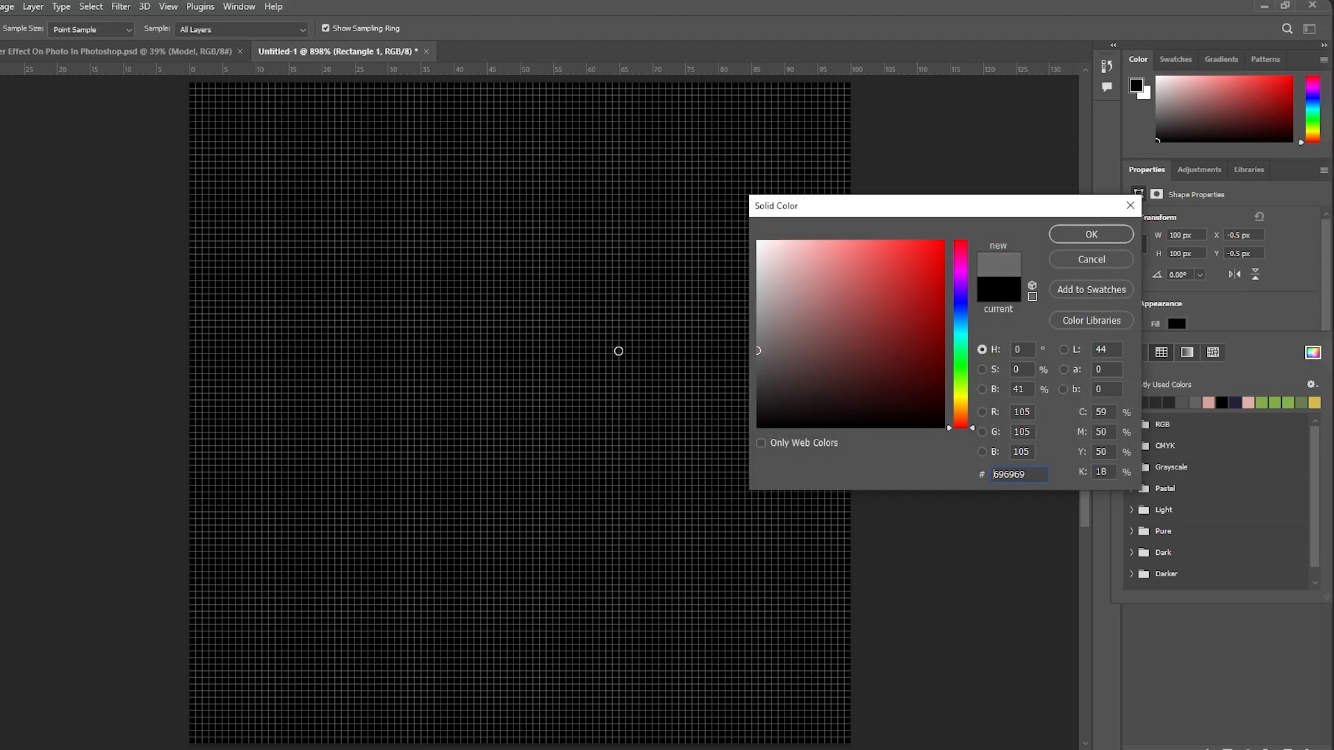
left_click(1059, 236)
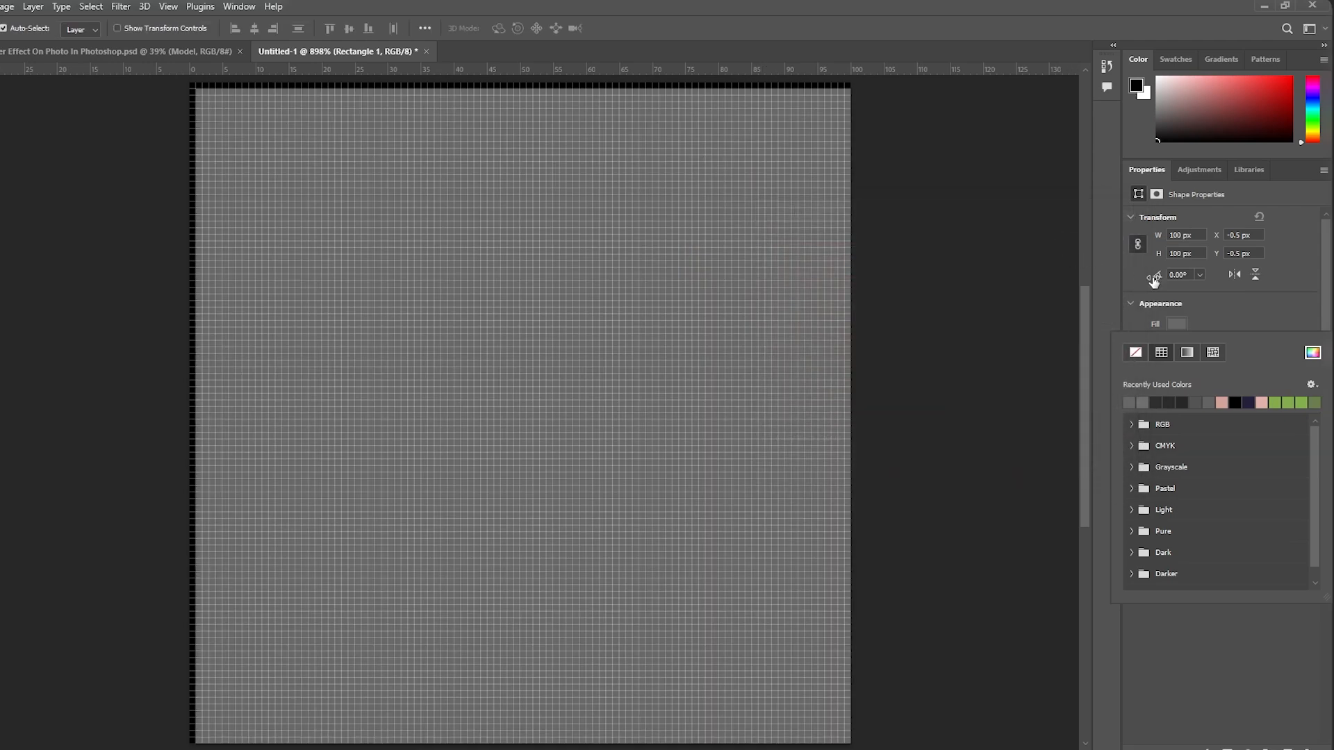
Step: Give the rectangle a dark grey 2b2b2b stroke with a width of 3 px
left_click(1178, 345)
left_click(1313, 373)
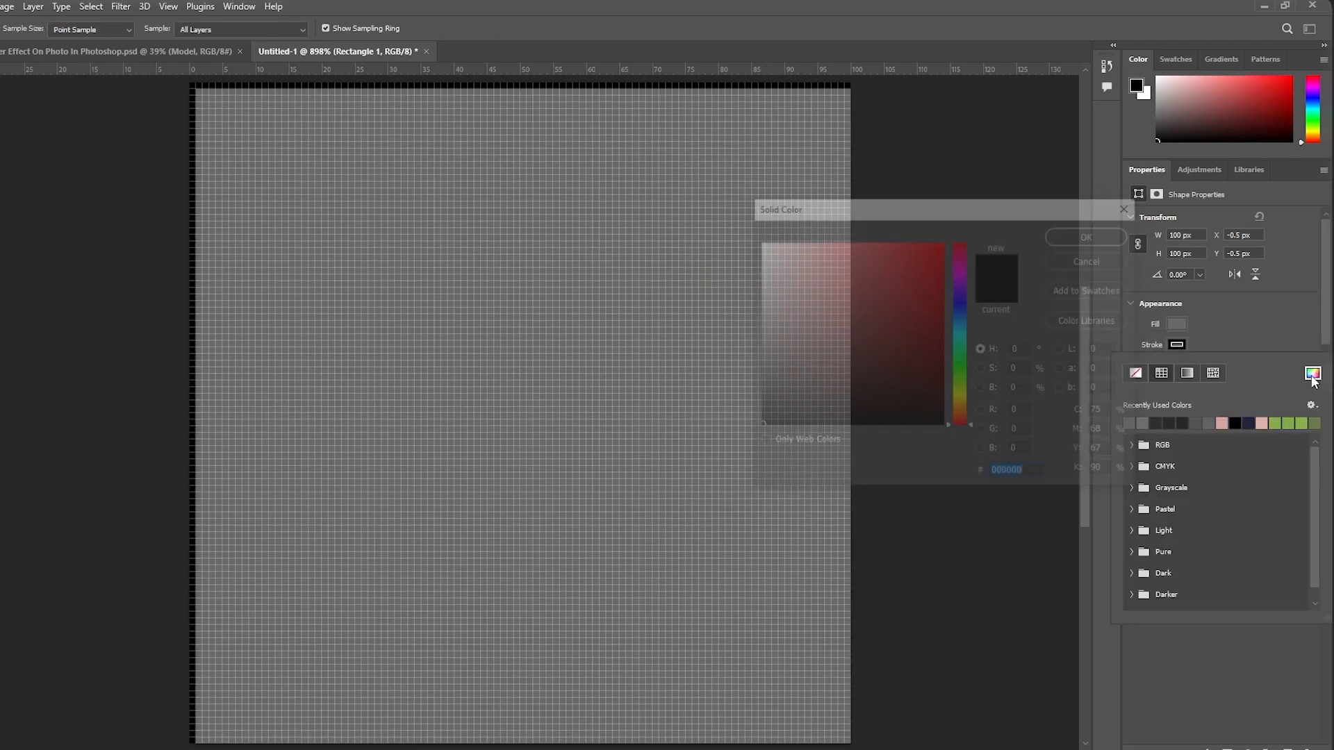
mouse_move(852, 381)
left_mouse_down()
mouse_move(682, 396)
mouse_move(712, 371)
left_mouse_up()
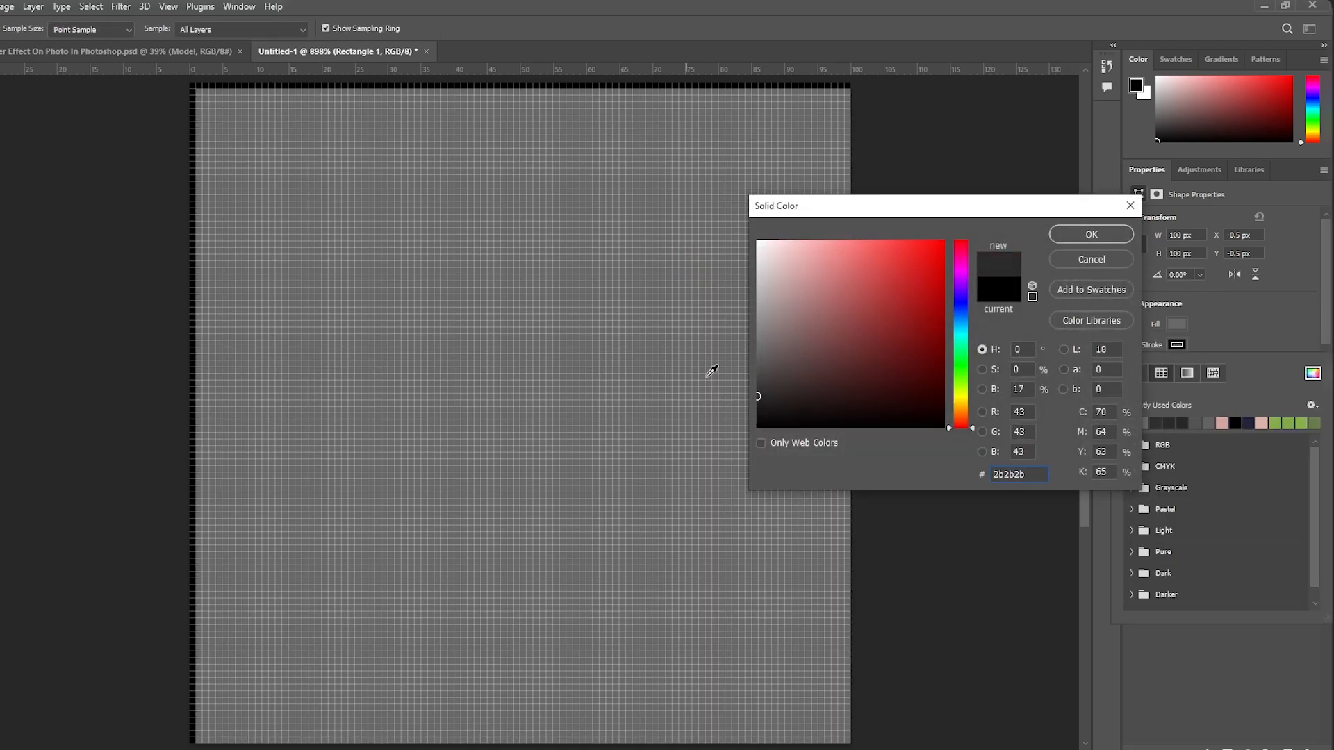
left_click(1069, 236)
left_click(1190, 350)
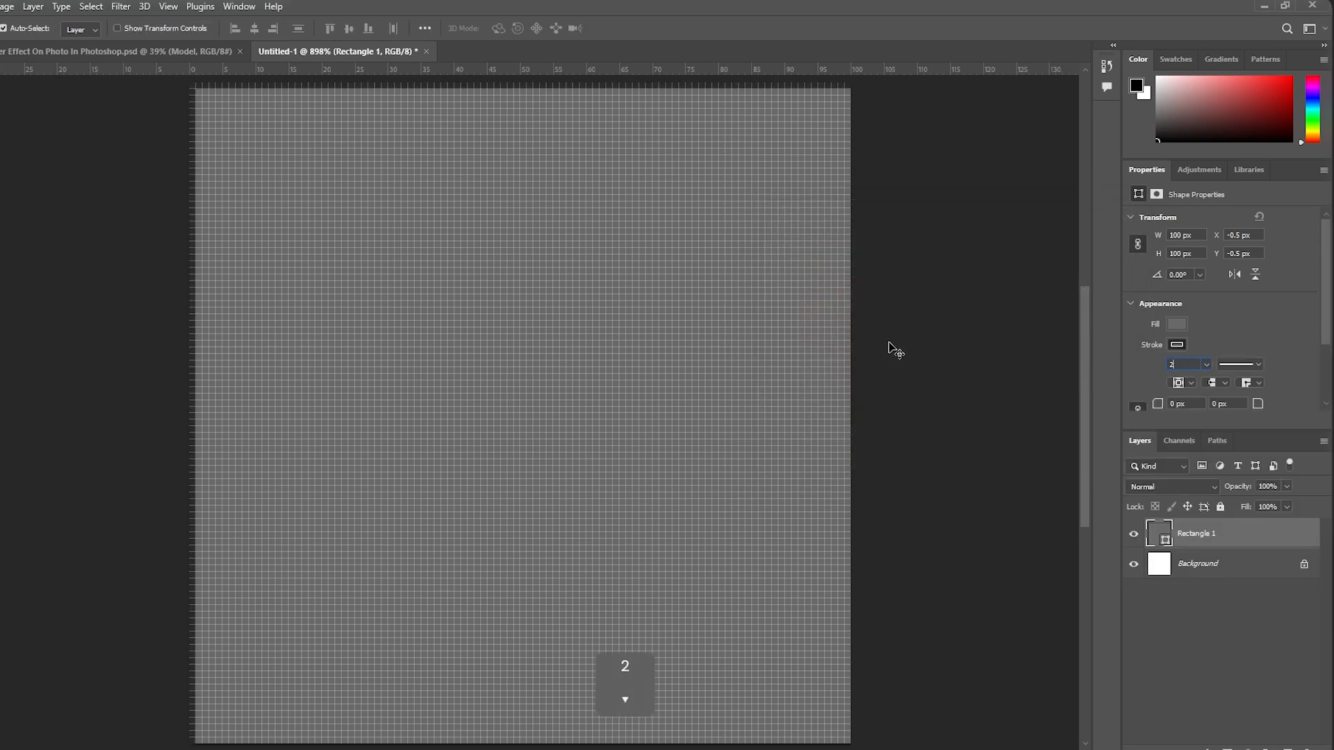
key("Up")
key("Return")
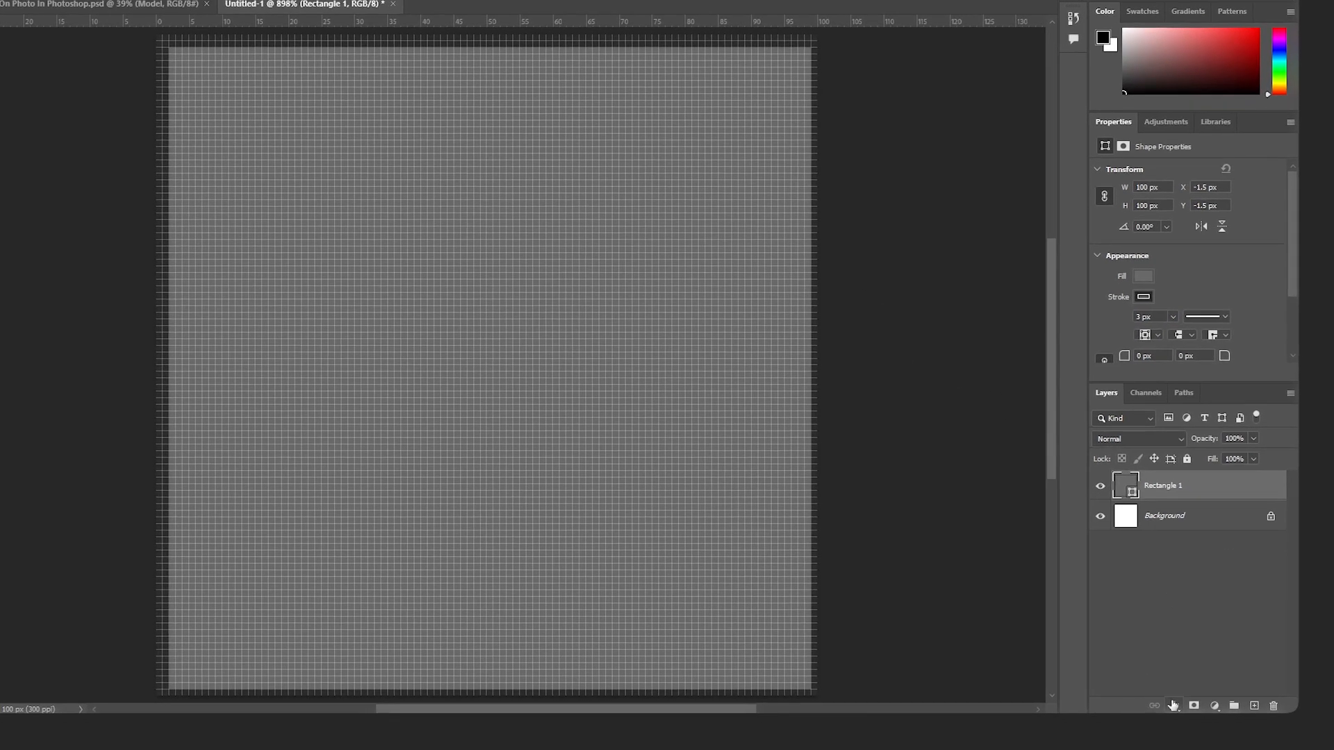
Step: Add a Bevel & Emboss effect to the rectangle layer with a size of 5 px
left_click(1204, 749)
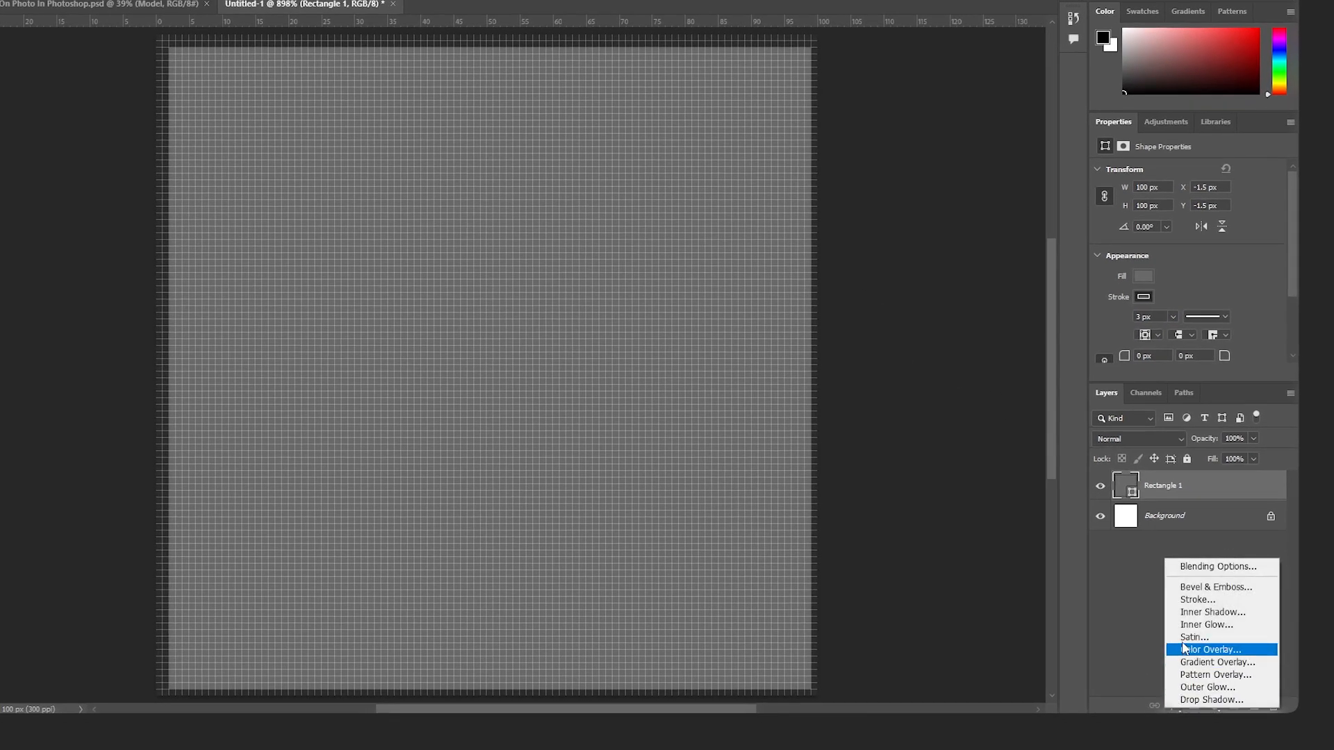
left_click(1185, 590)
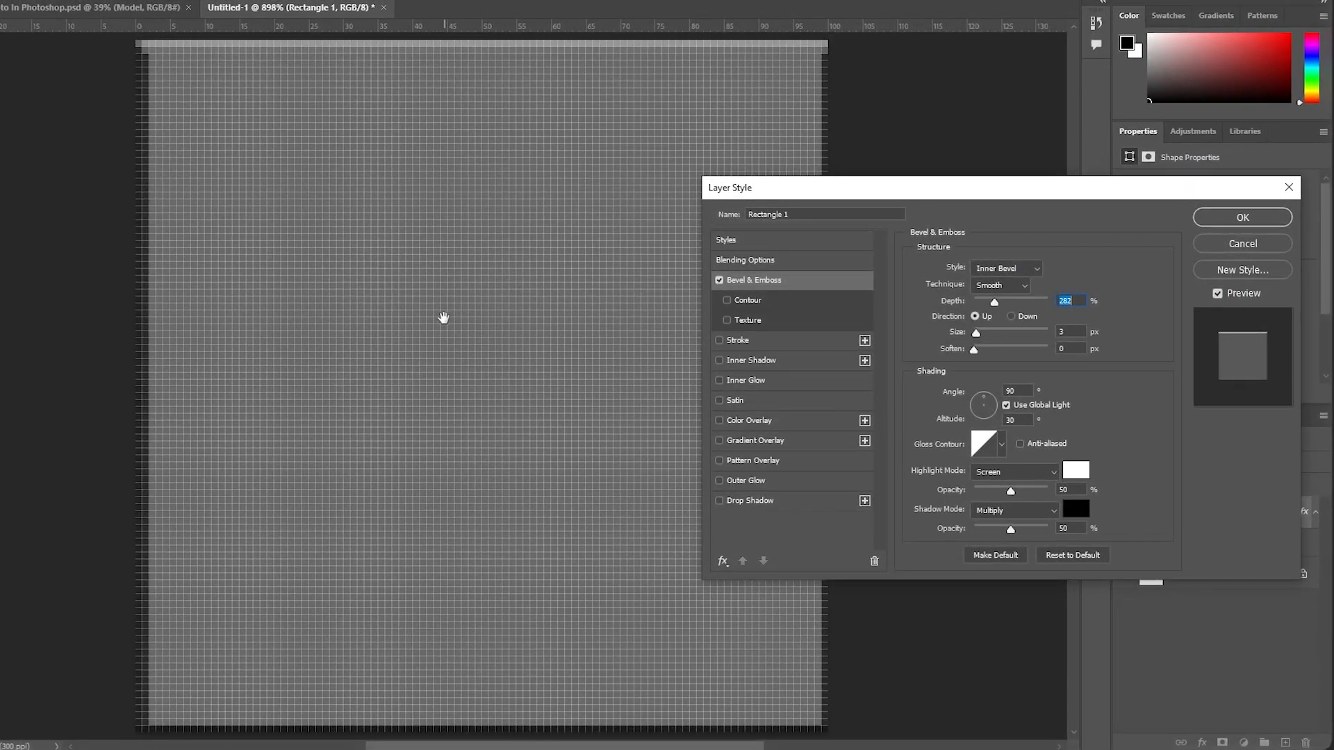
left_click_drag(432, 318, 382, 340)
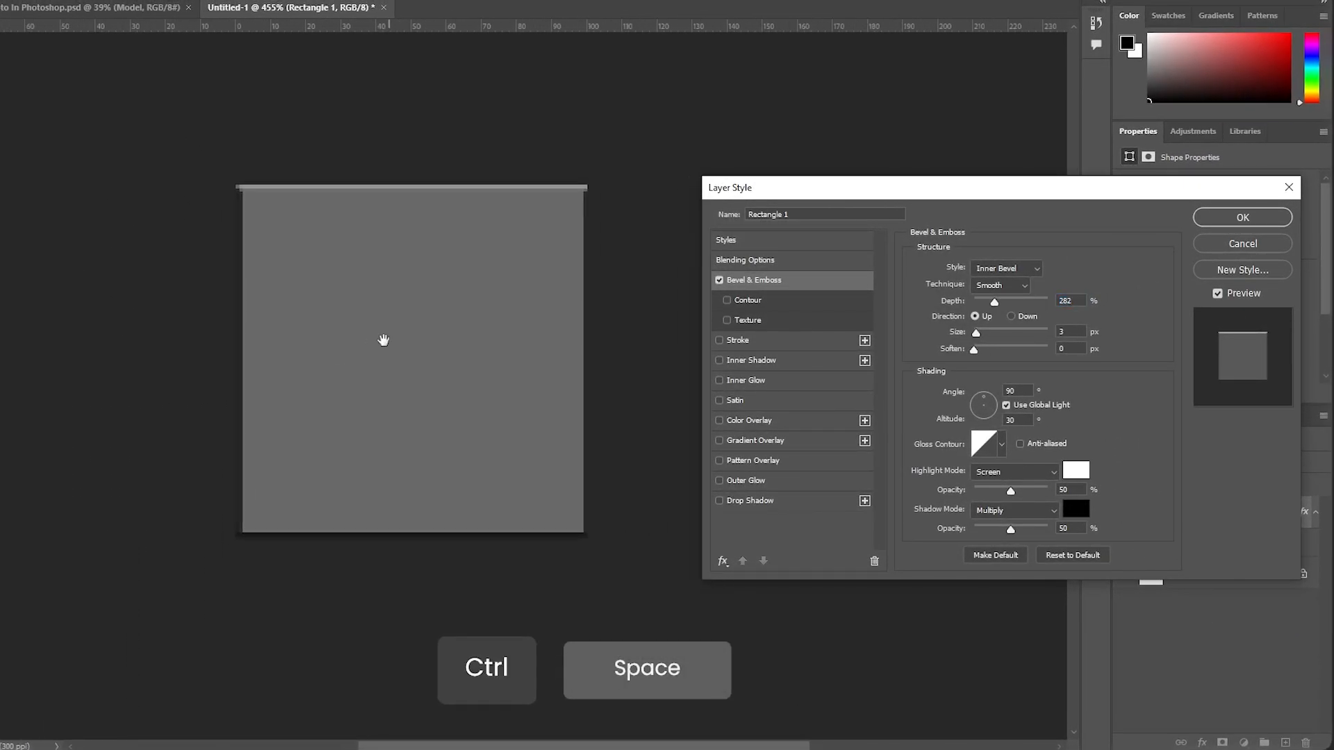
key("Tab")
key("Up")
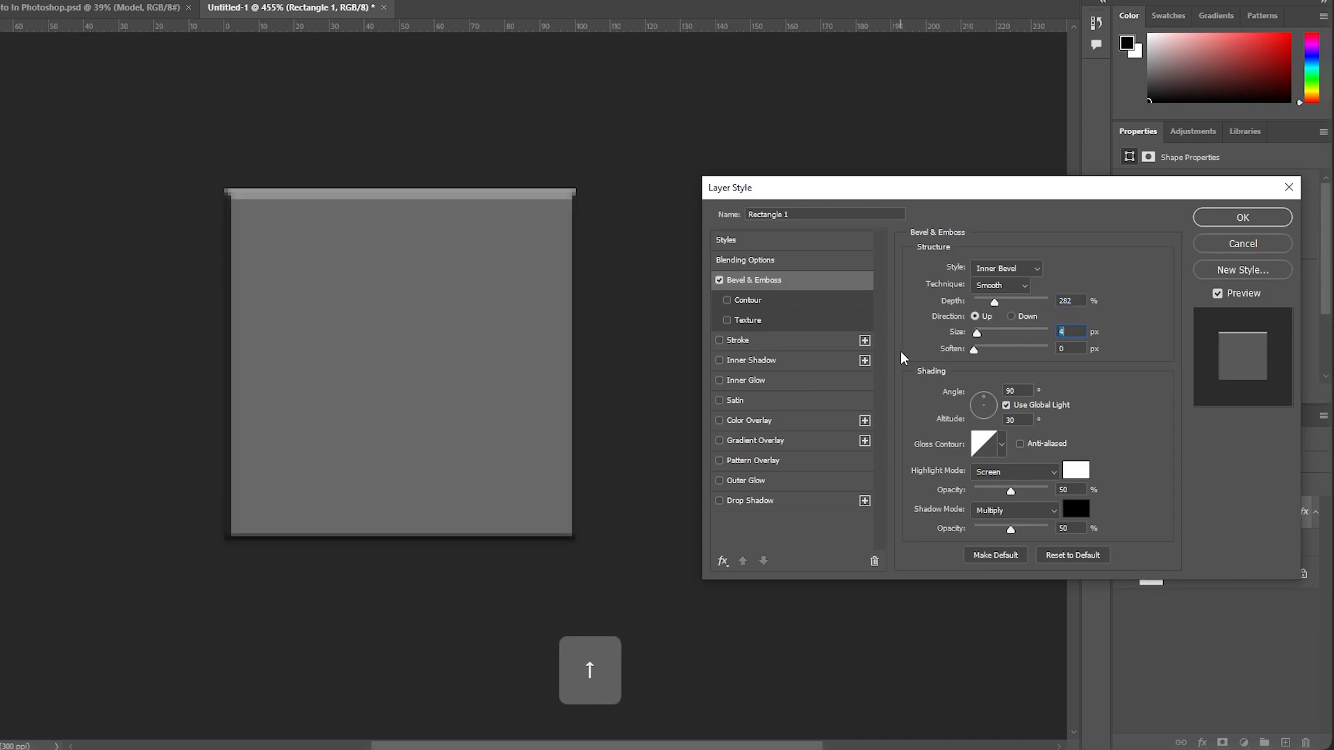
key("Up")
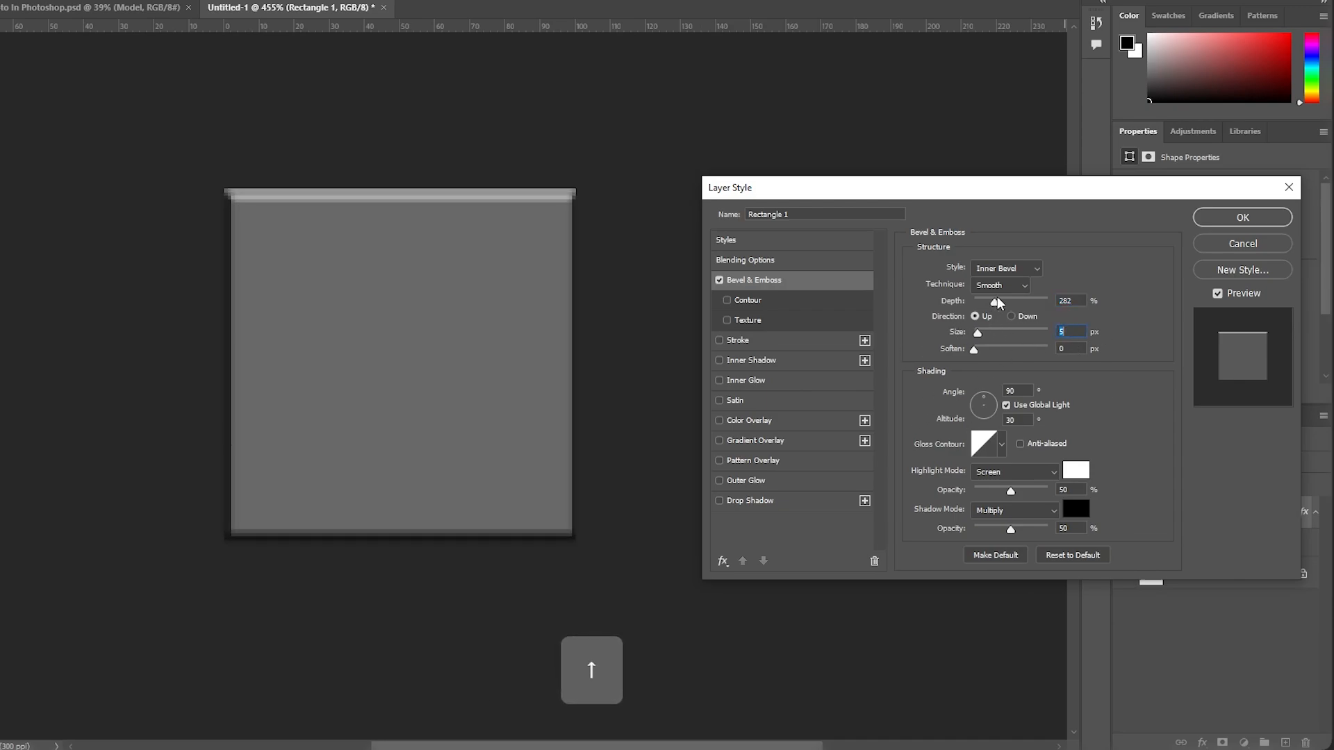
Step: Set the rectangle's bevel depth to 376%, light angle to 135° and altitude to 11°, and apply the style
left_click_drag(998, 303, 1014, 309)
left_click_drag(985, 397, 979, 400)
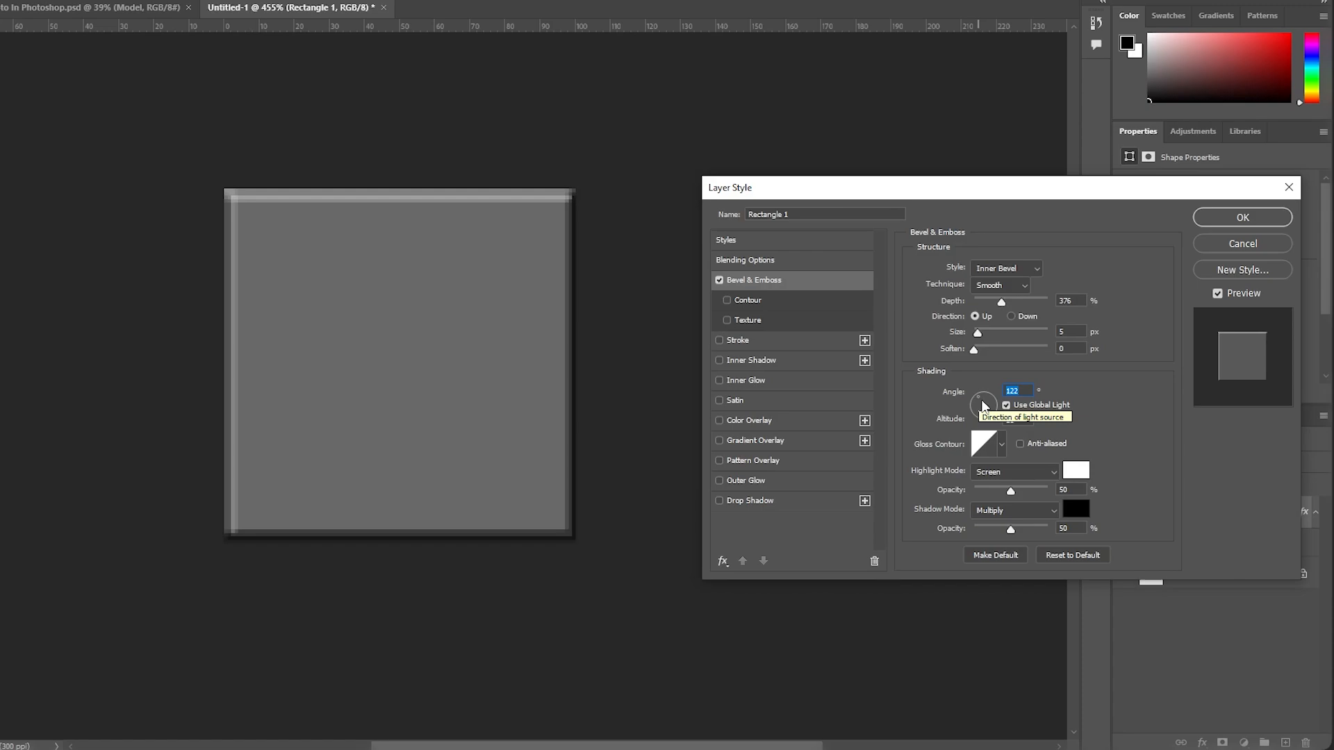
left_click_drag(981, 403, 978, 404)
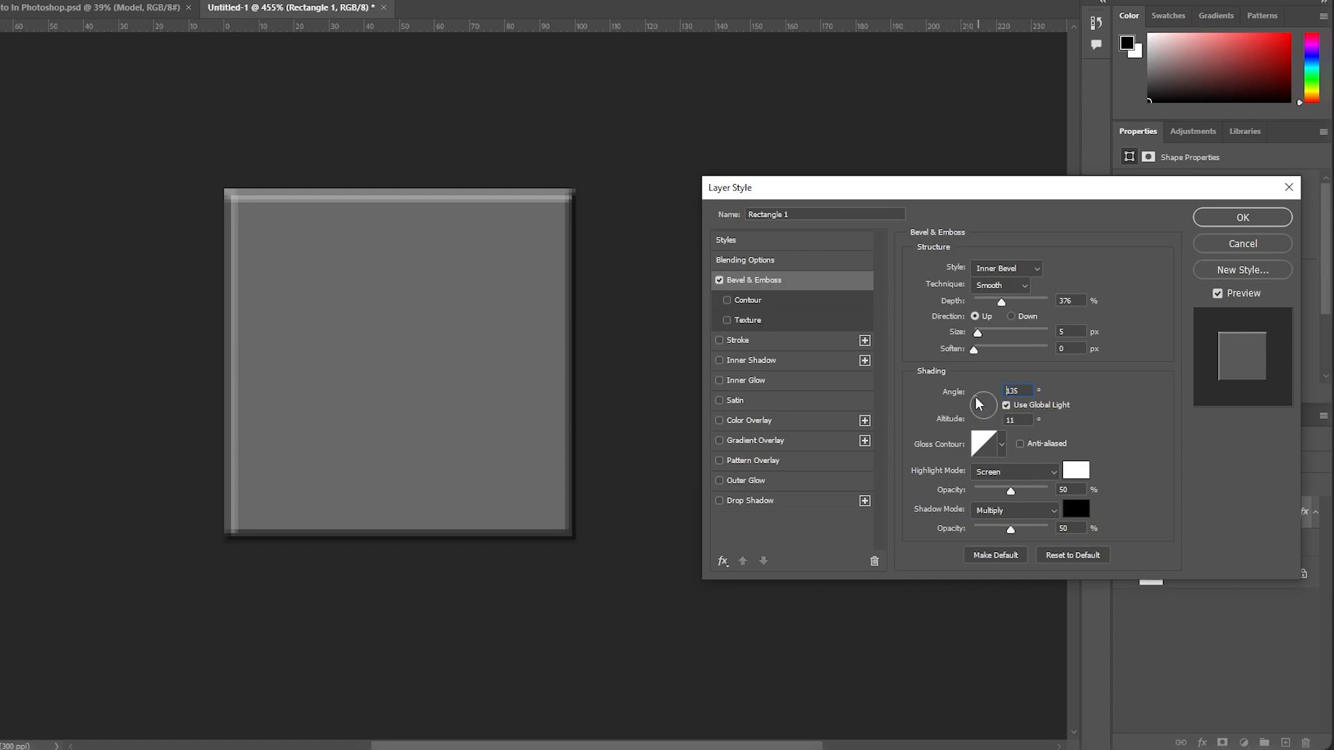
left_click(1217, 218)
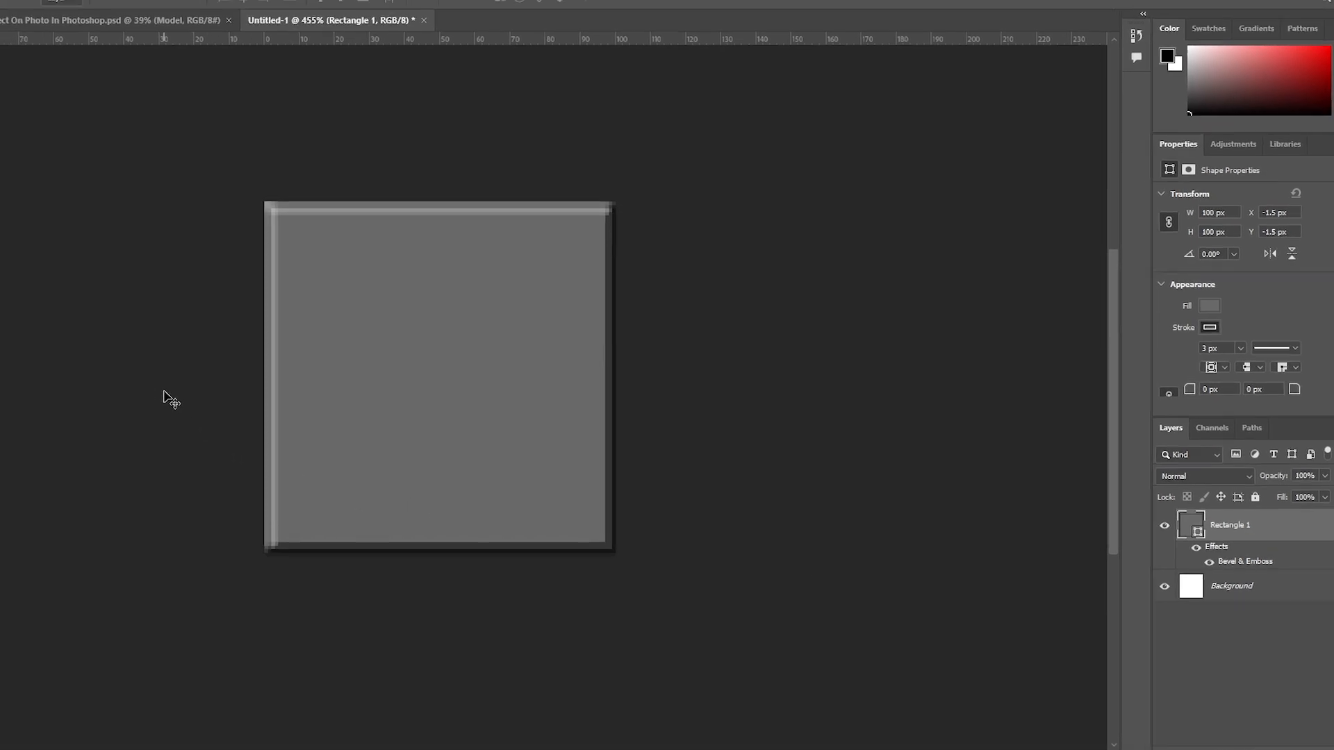
Step: Draw a circle about 62 px in diameter with the Ellipse tool near the middle of the square
left_click(123, 379)
left_click(16, 318)
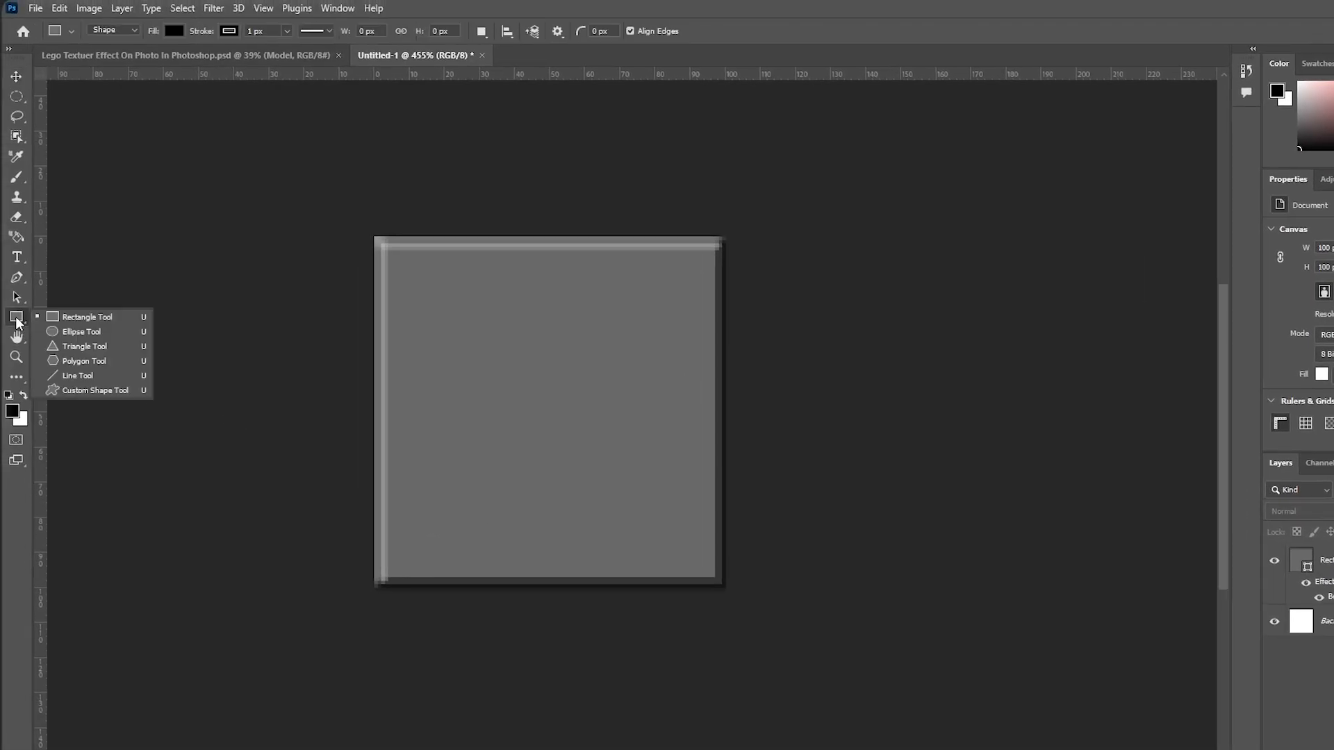
left_click(105, 333)
left_click_drag(451, 318, 685, 521)
key("space")
Step: Centre the circle on the whole canvas and clear the selection
key("v")
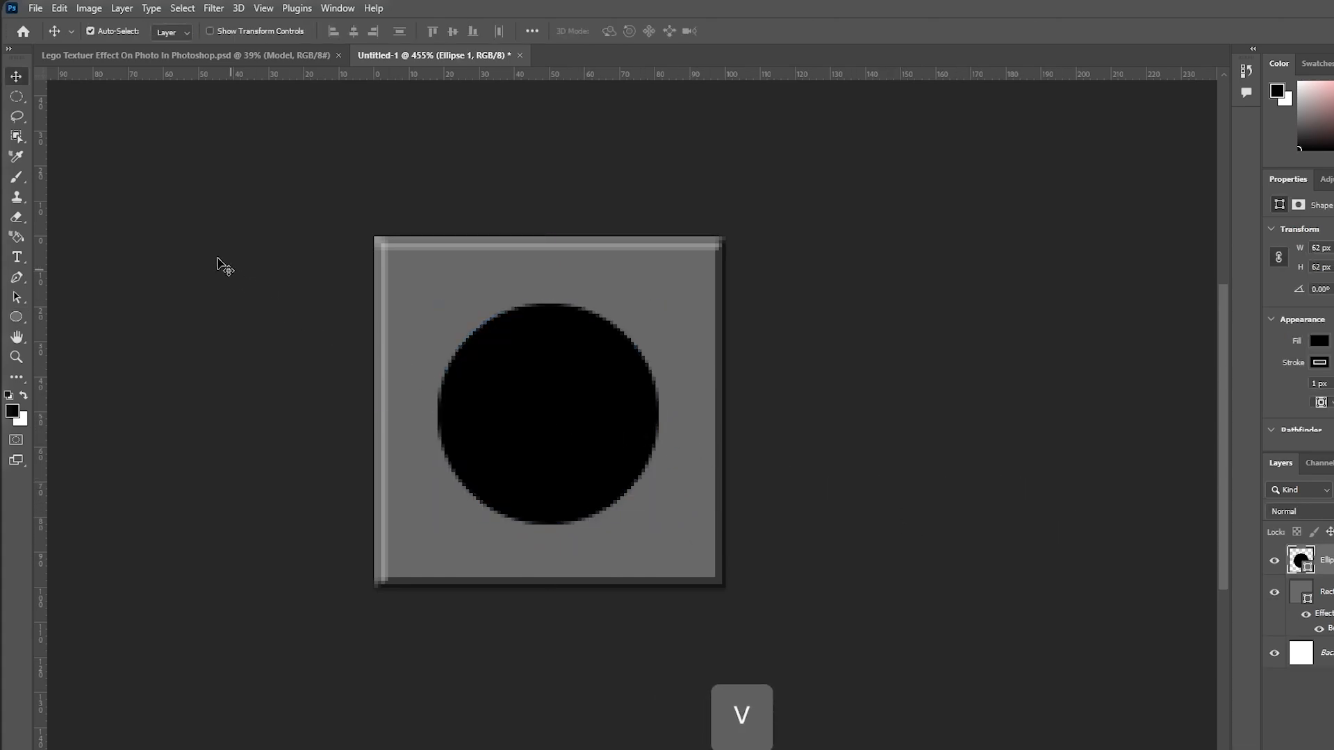
key("ctrl+a")
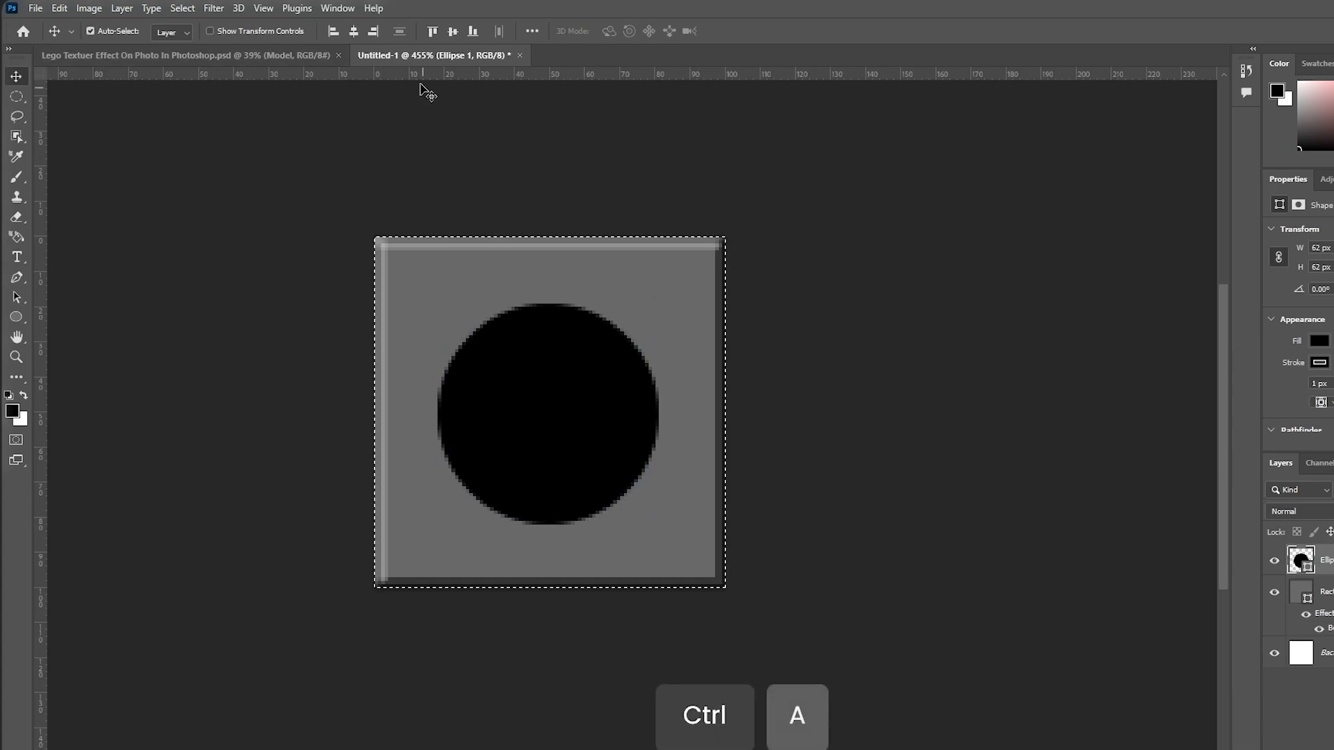
left_click(352, 31)
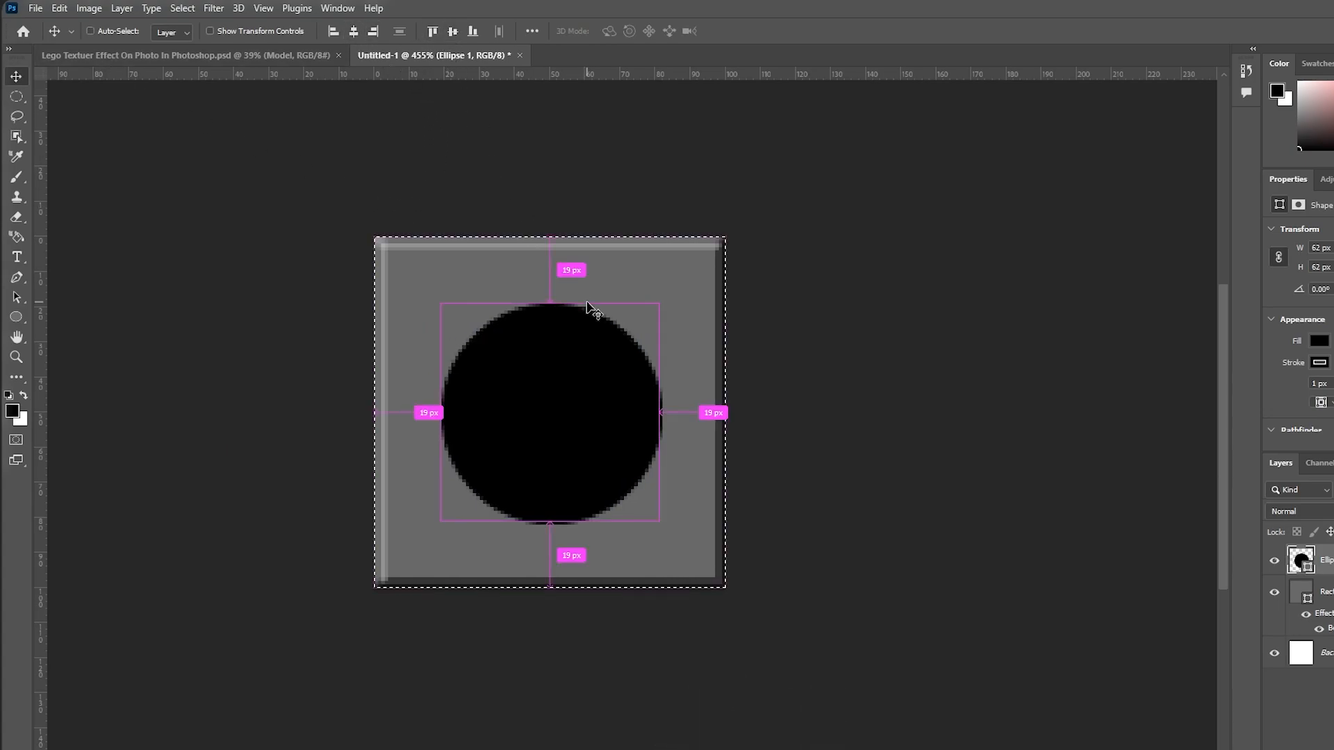
key("ctrl+d")
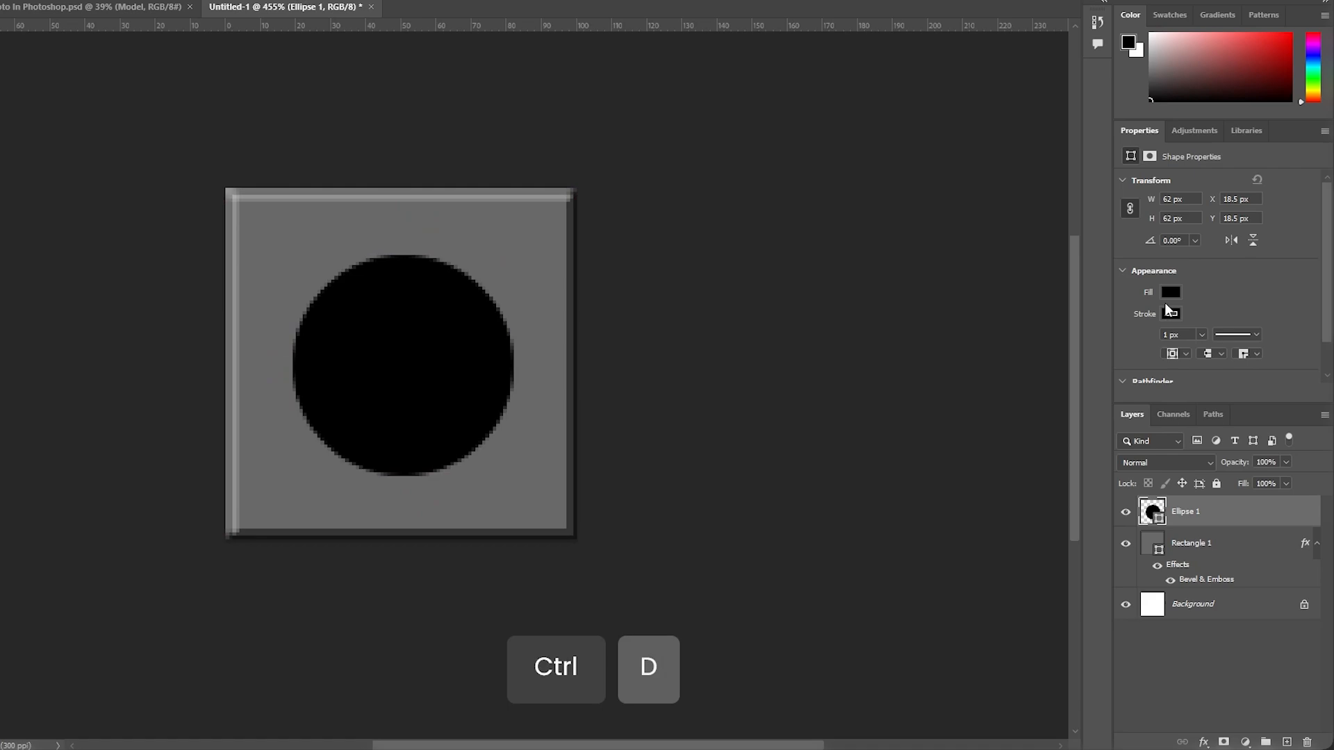
Step: Remove the circle's stroke and fill it with the same recently used grey as the square
left_click(1168, 310)
left_click(1120, 340)
left_click(1170, 292)
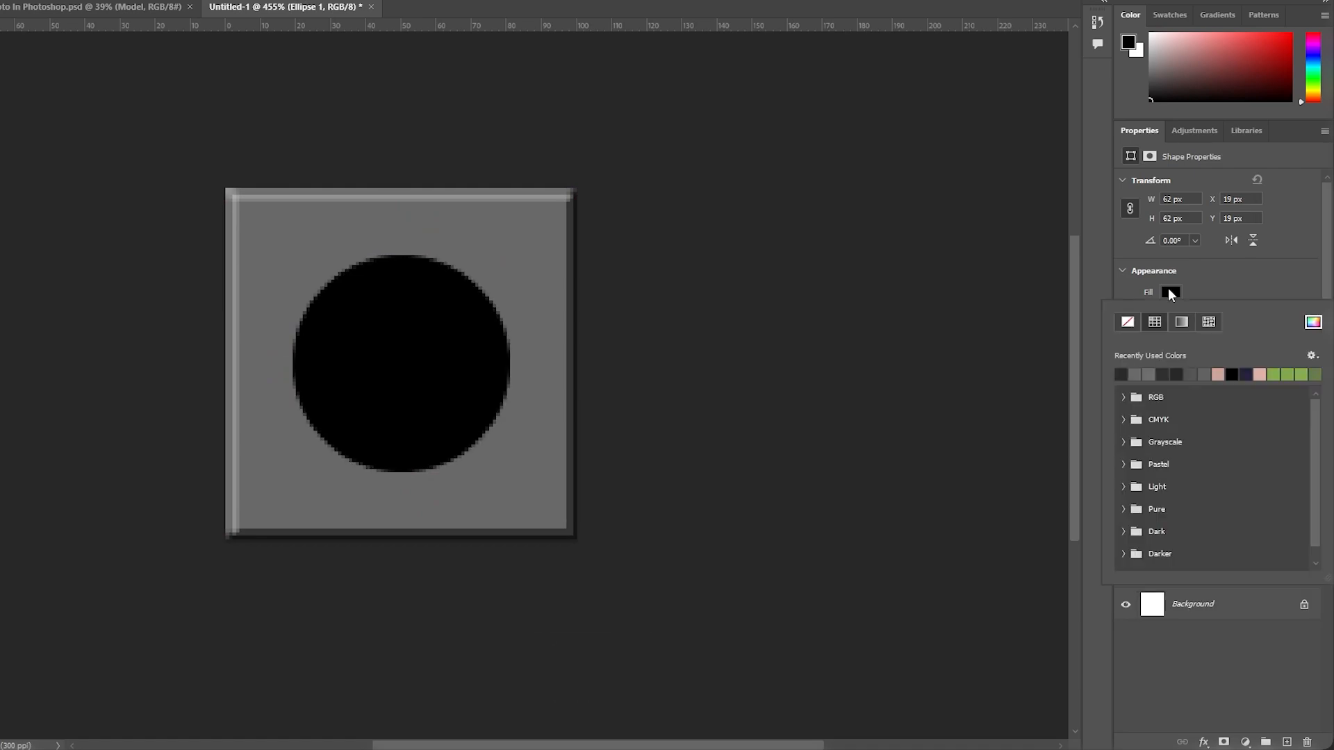
left_click(1140, 374)
left_click(1226, 298)
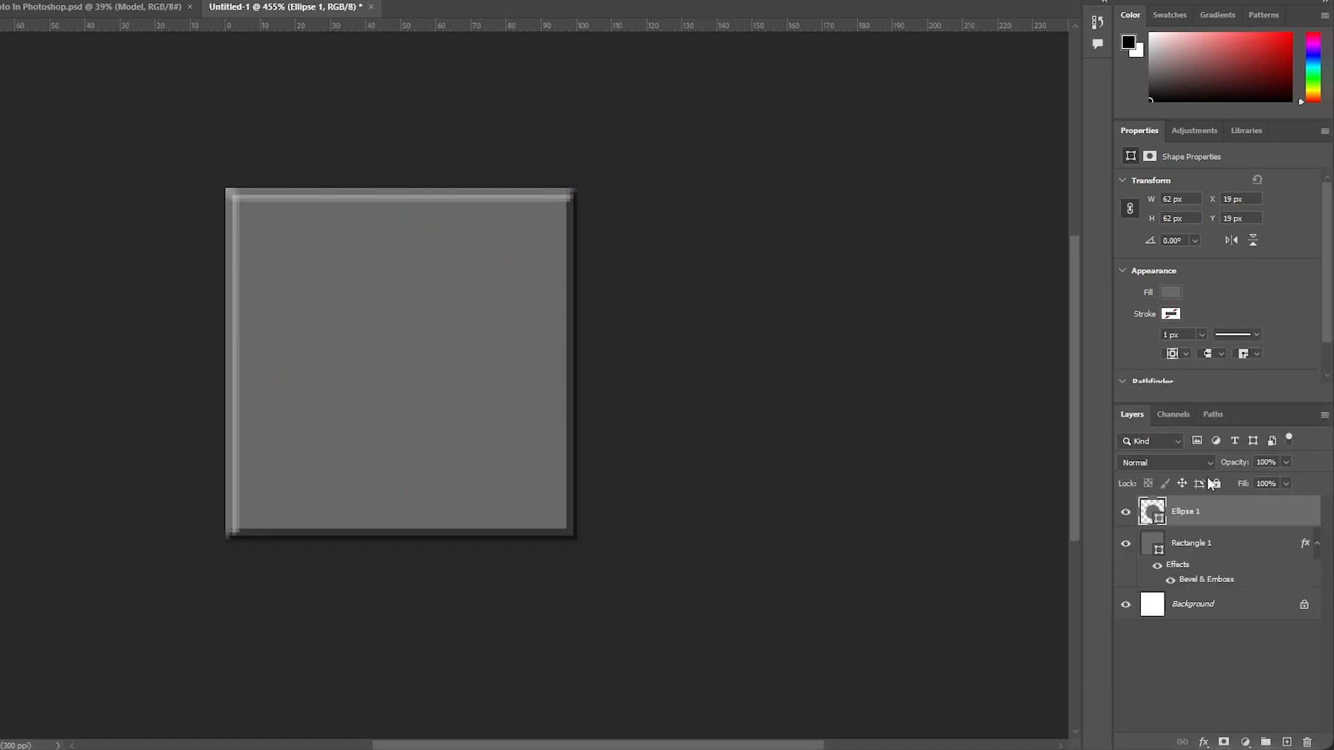
Step: Add a Bevel & Emboss effect to the circle layer with a depth of 490%
left_click(1205, 744)
left_click(1237, 611)
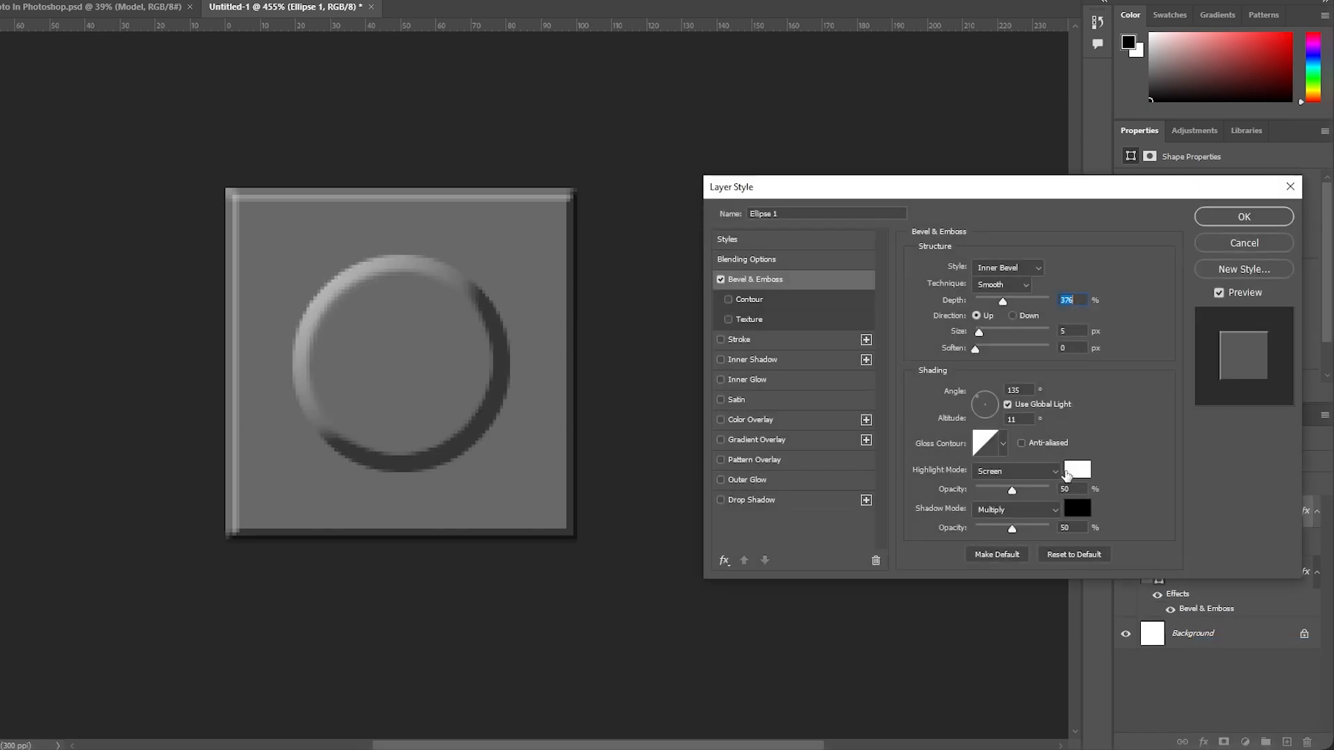
left_click_drag(1004, 304, 982, 333)
left_click(974, 349)
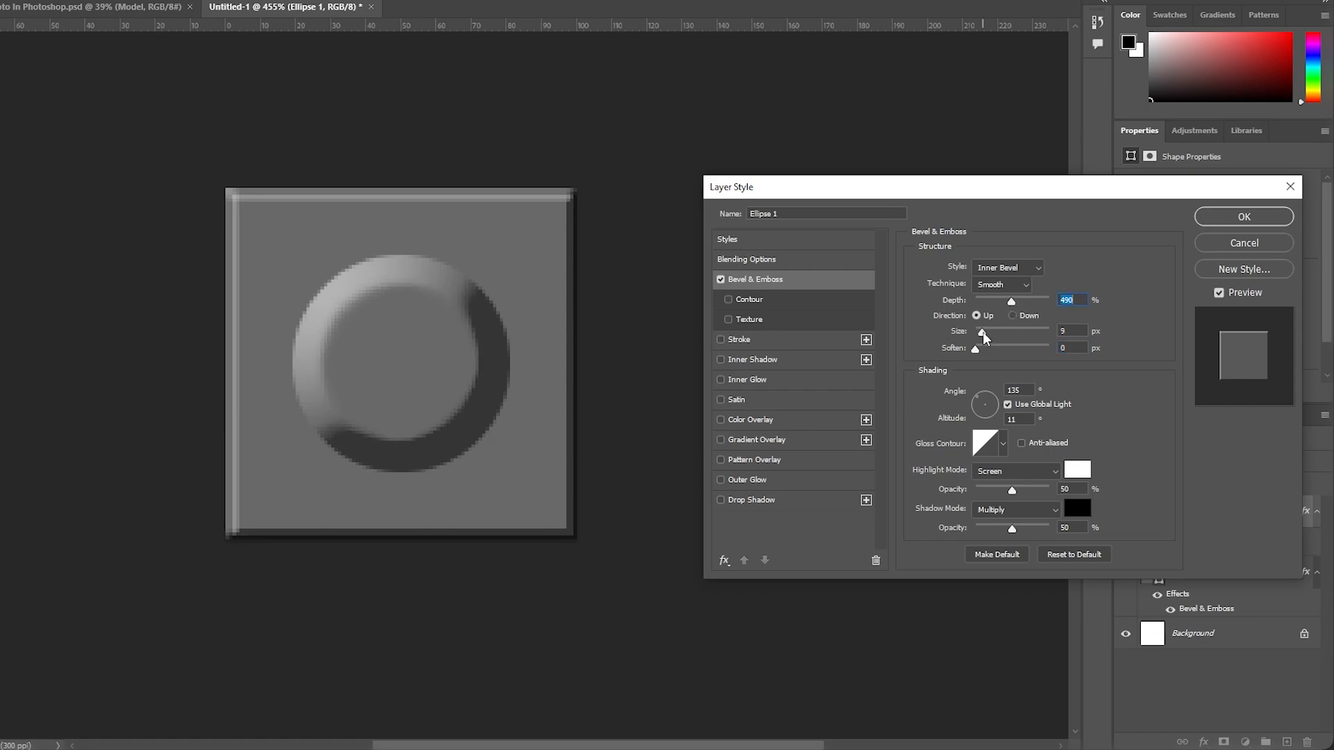
Step: Set the circle's bevel size to 3 px
left_click(1073, 332)
key("Down")
key("Down")
key("Down")
key("Down")
key("Down")
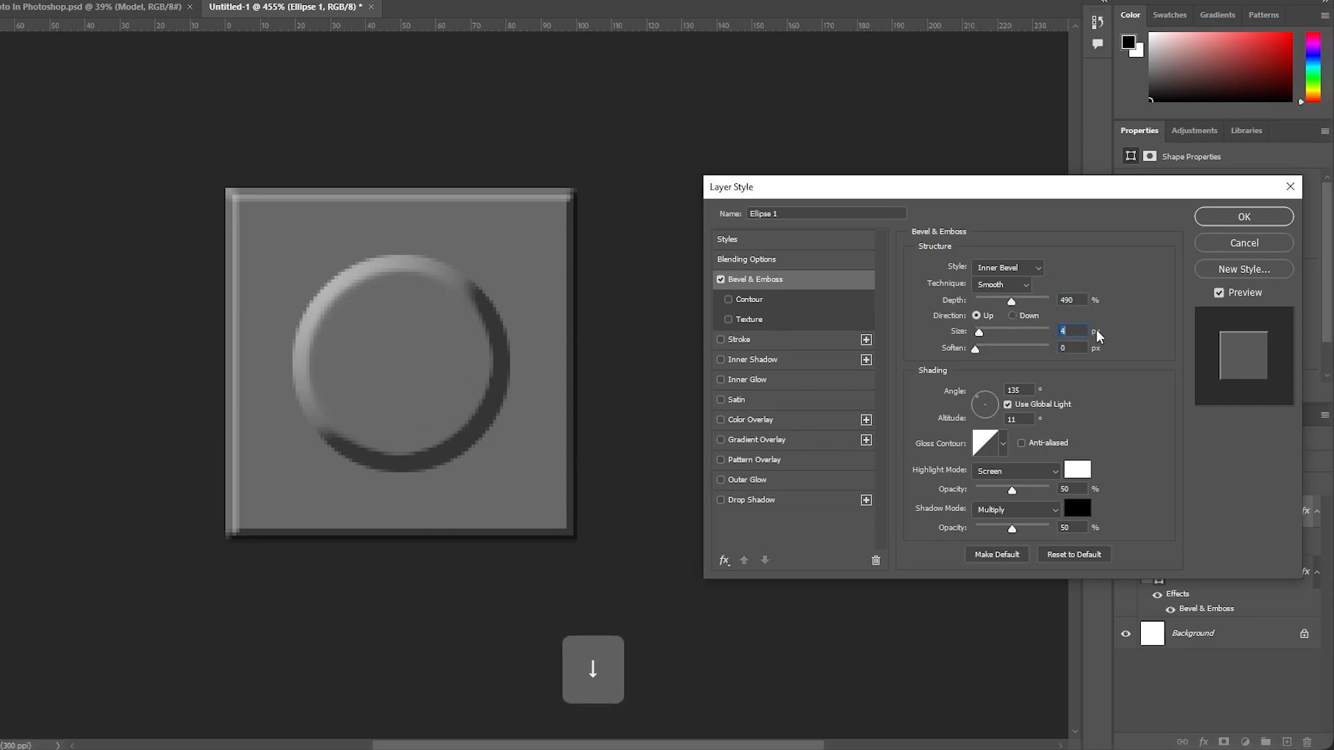
key("Down")
key("Up")
key("Down")
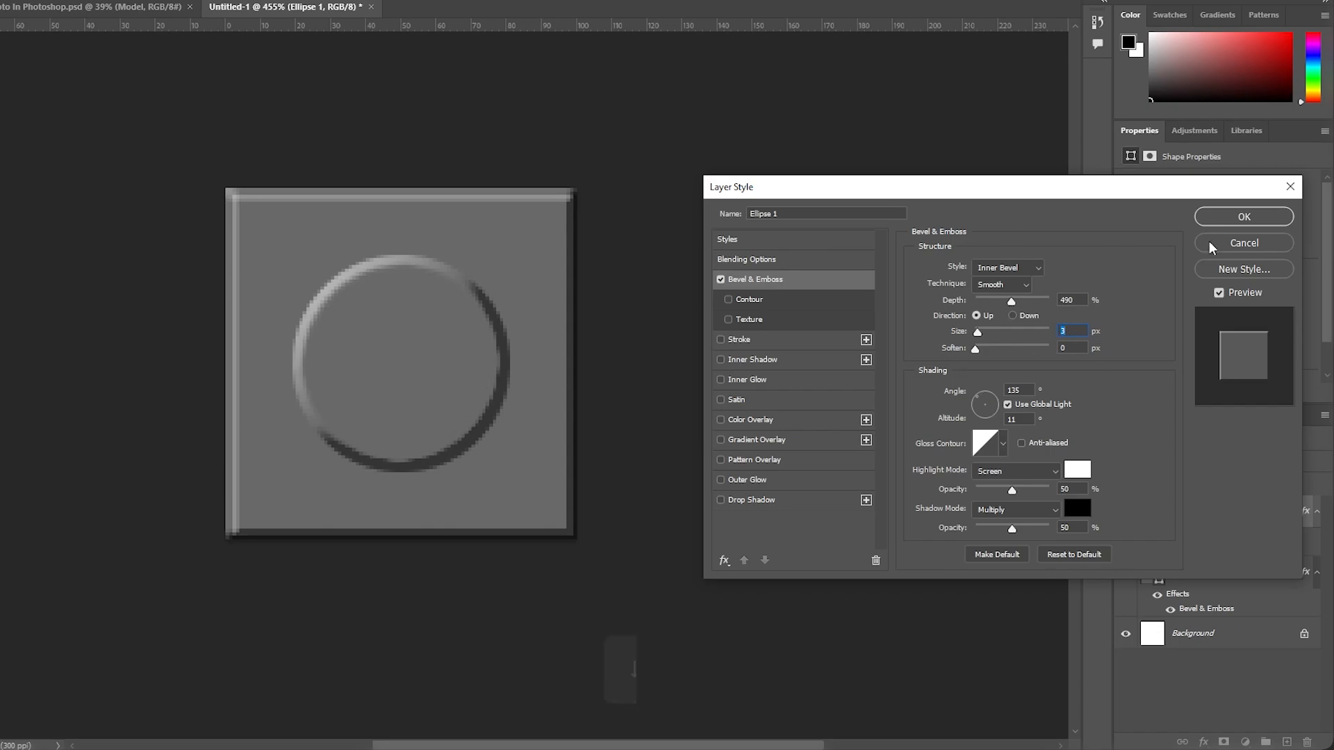
Step: Apply the circle's bevel, define the whole canvas as a pattern named "Lego Pattern", and clear the selection
left_click(1227, 216)
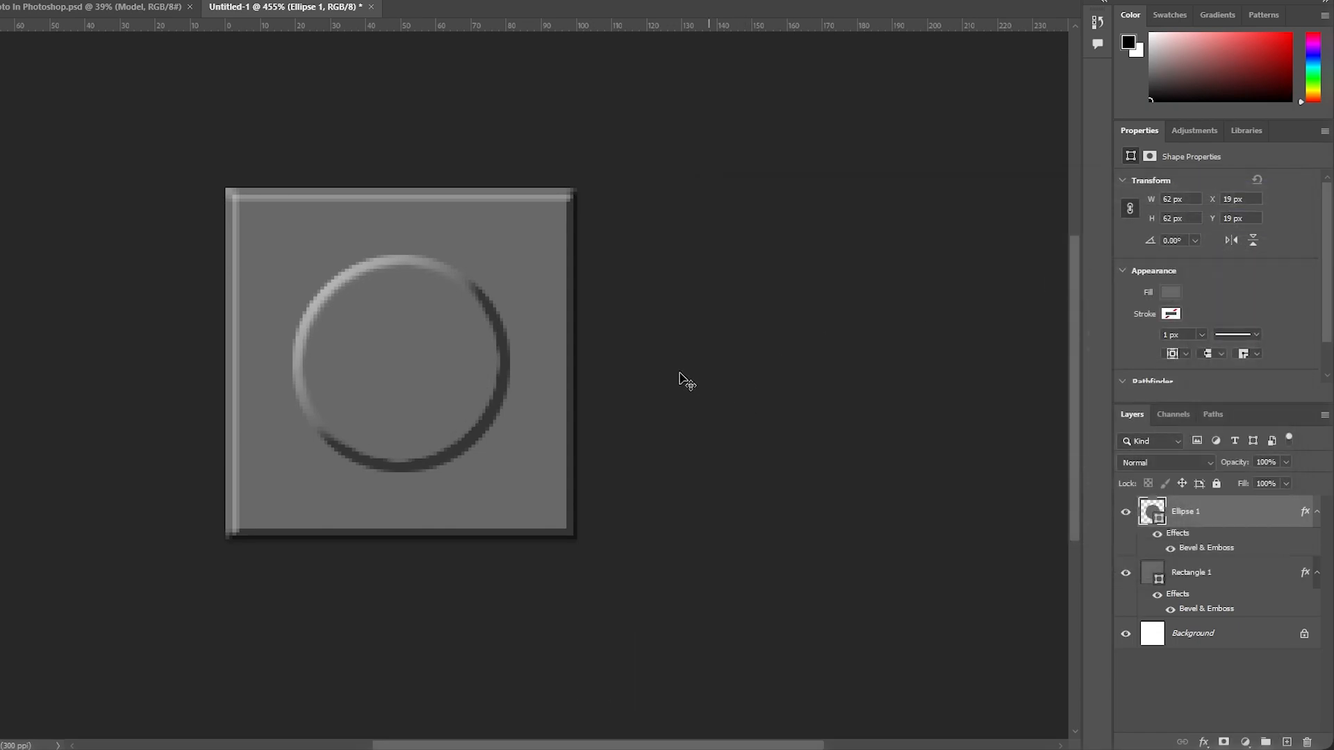
key("ctrl+a")
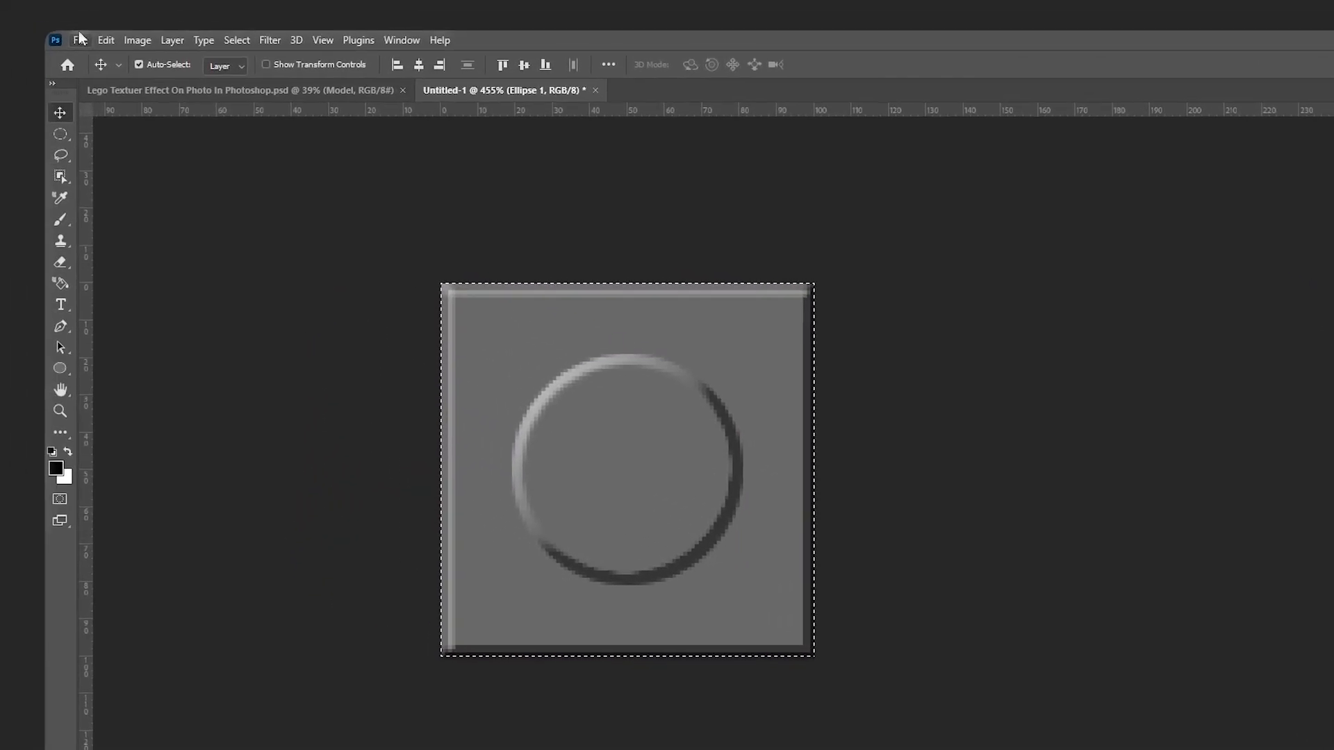
left_click(107, 39)
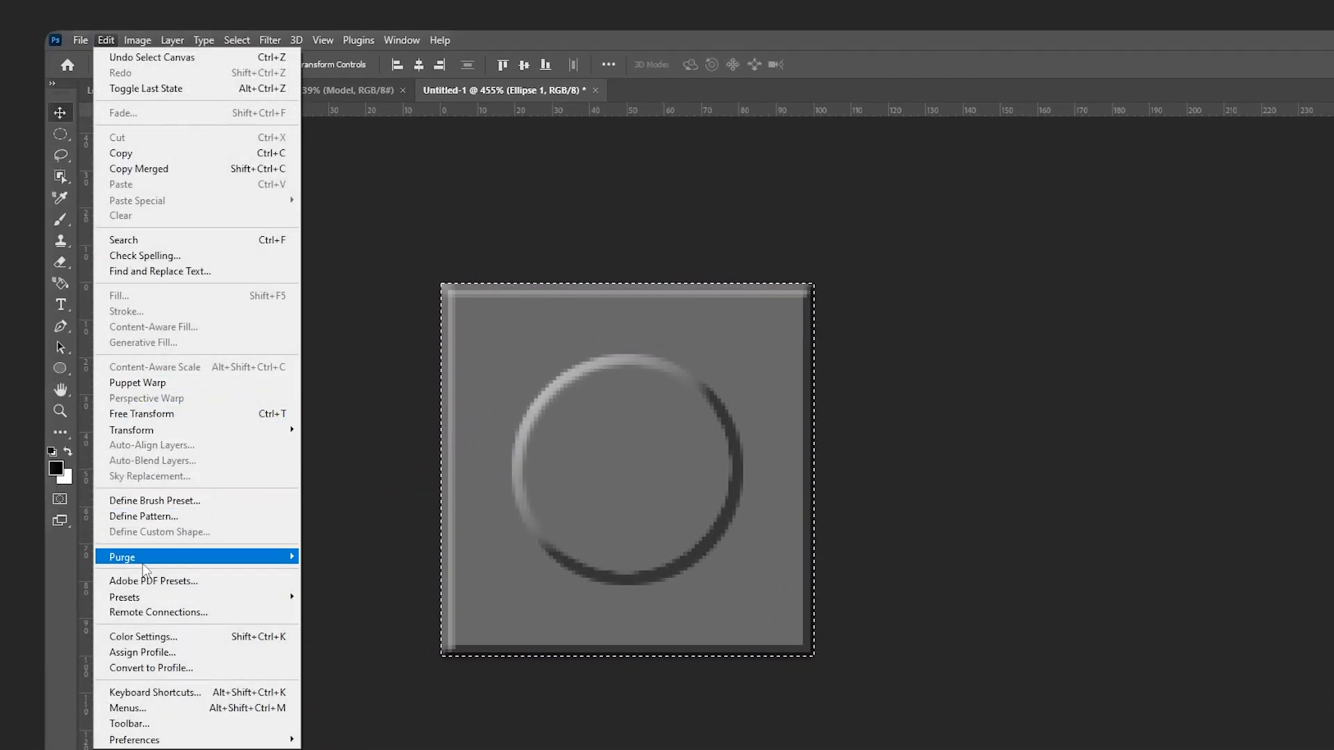
left_click(145, 515)
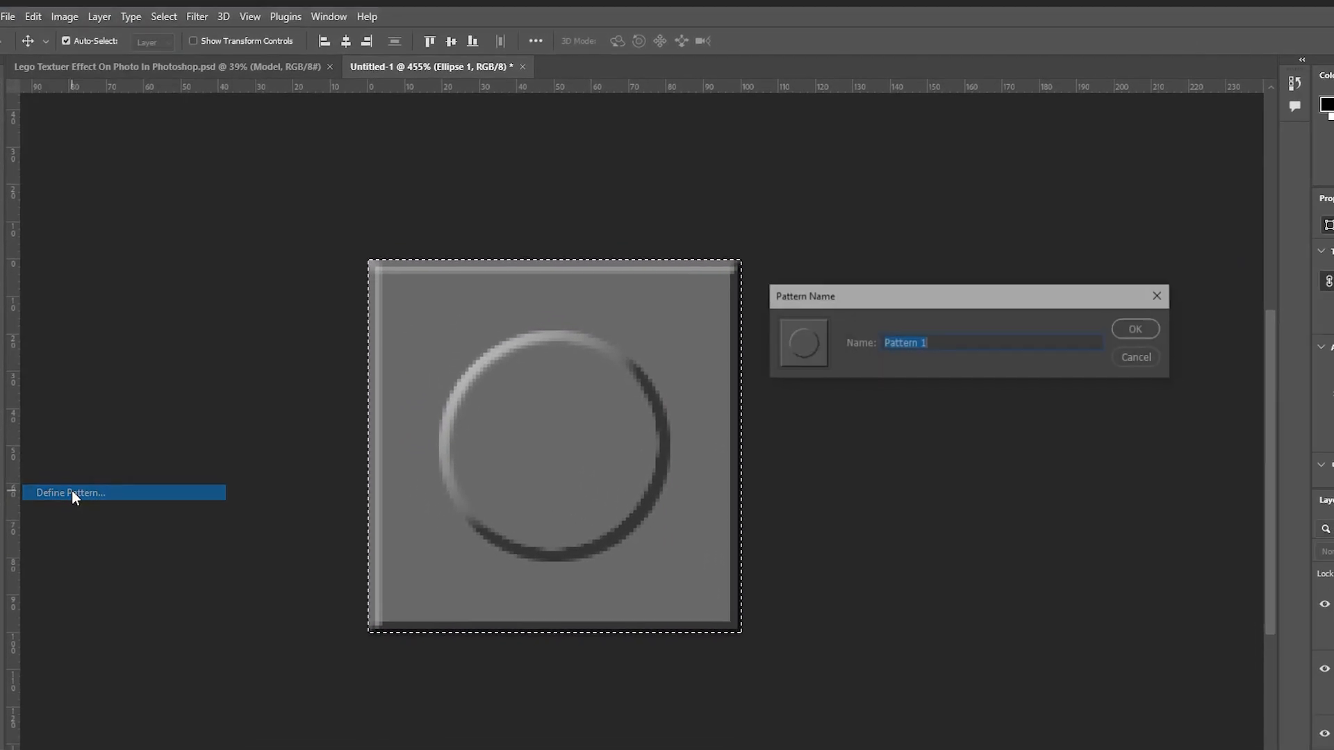
type("Le")
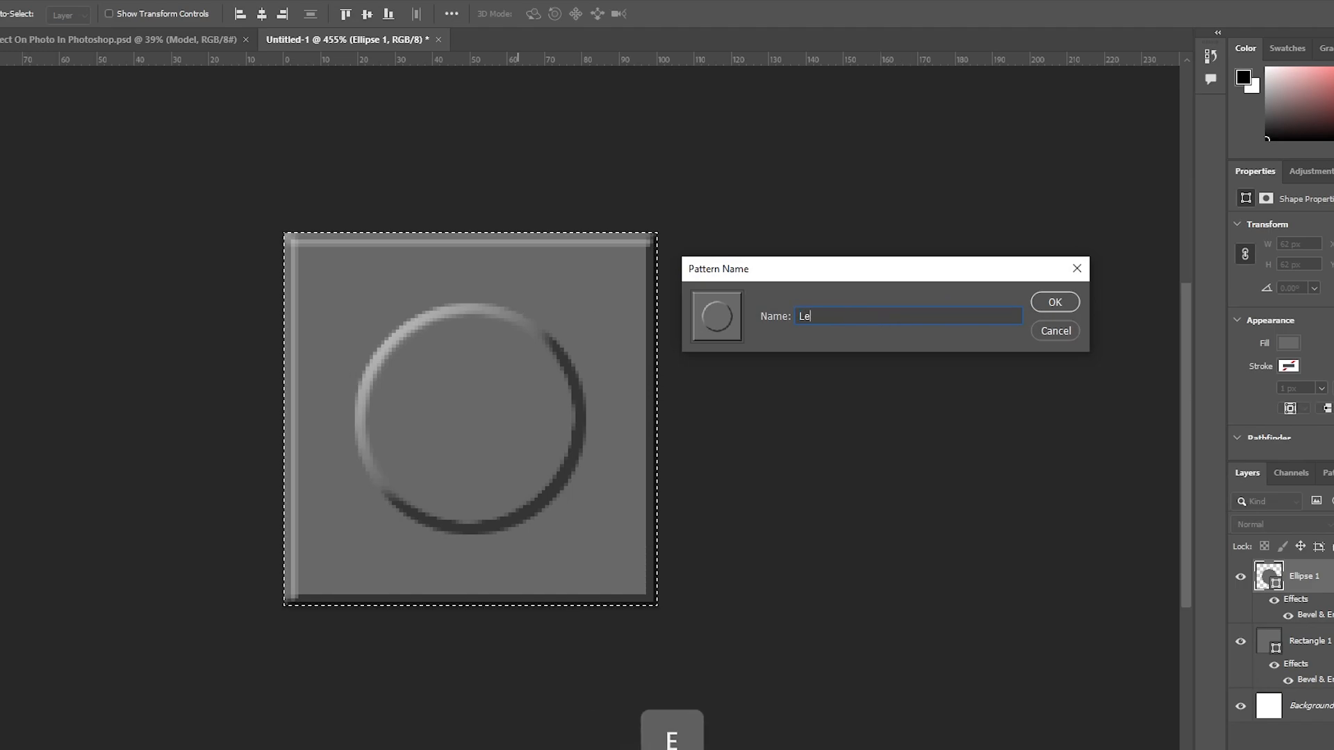
type("go Pattern")
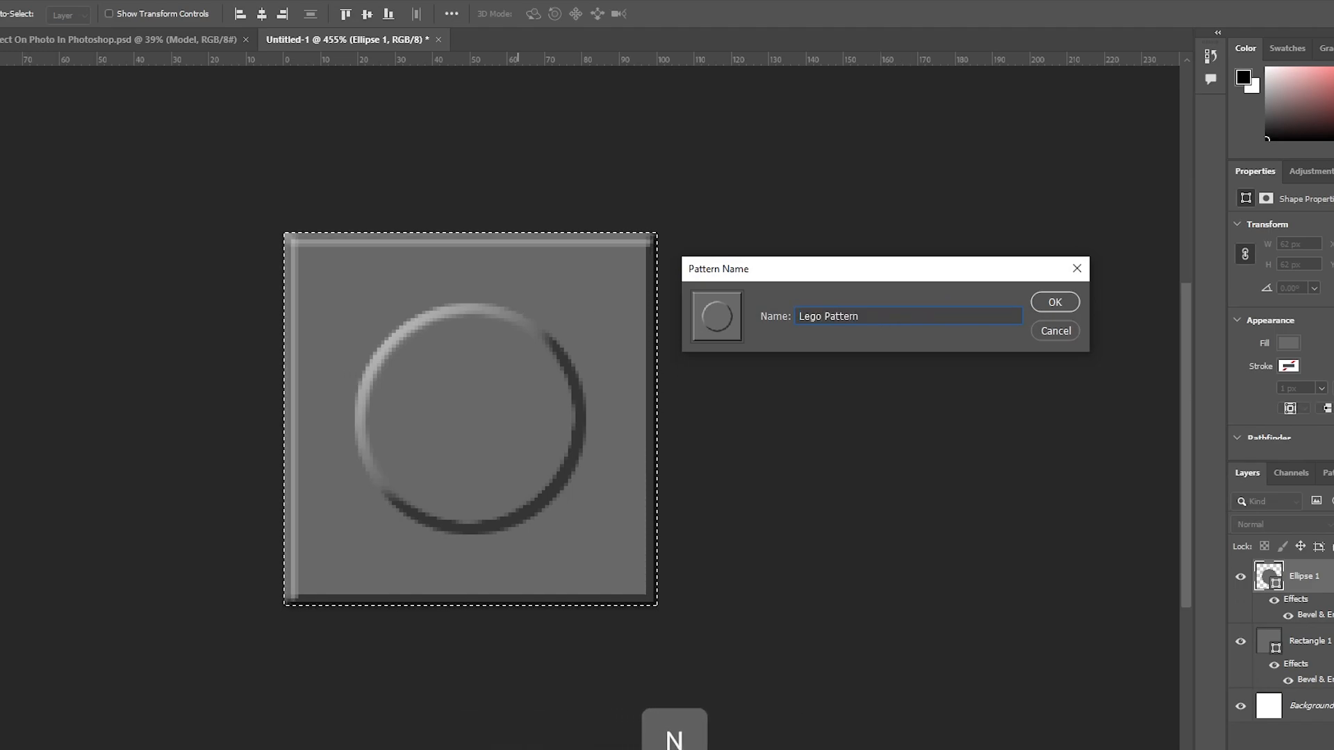
key("Return")
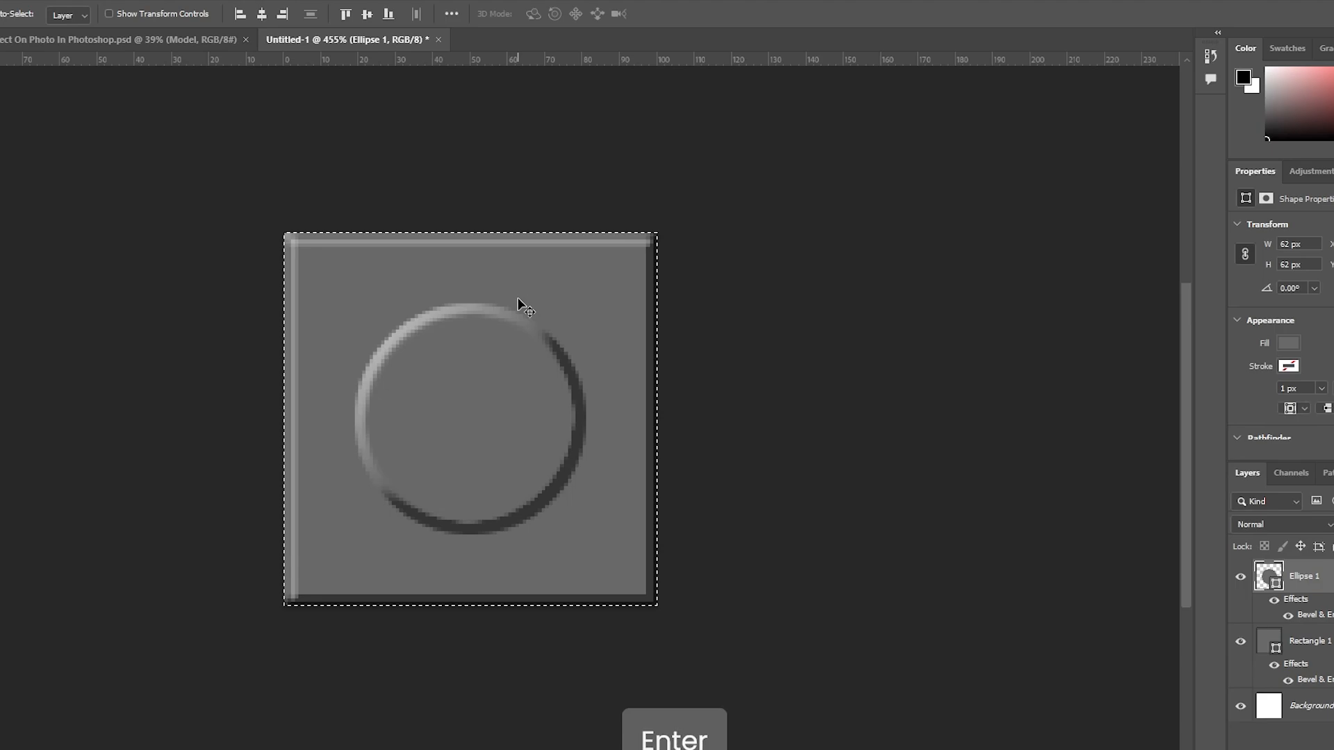
key("ctrl+d")
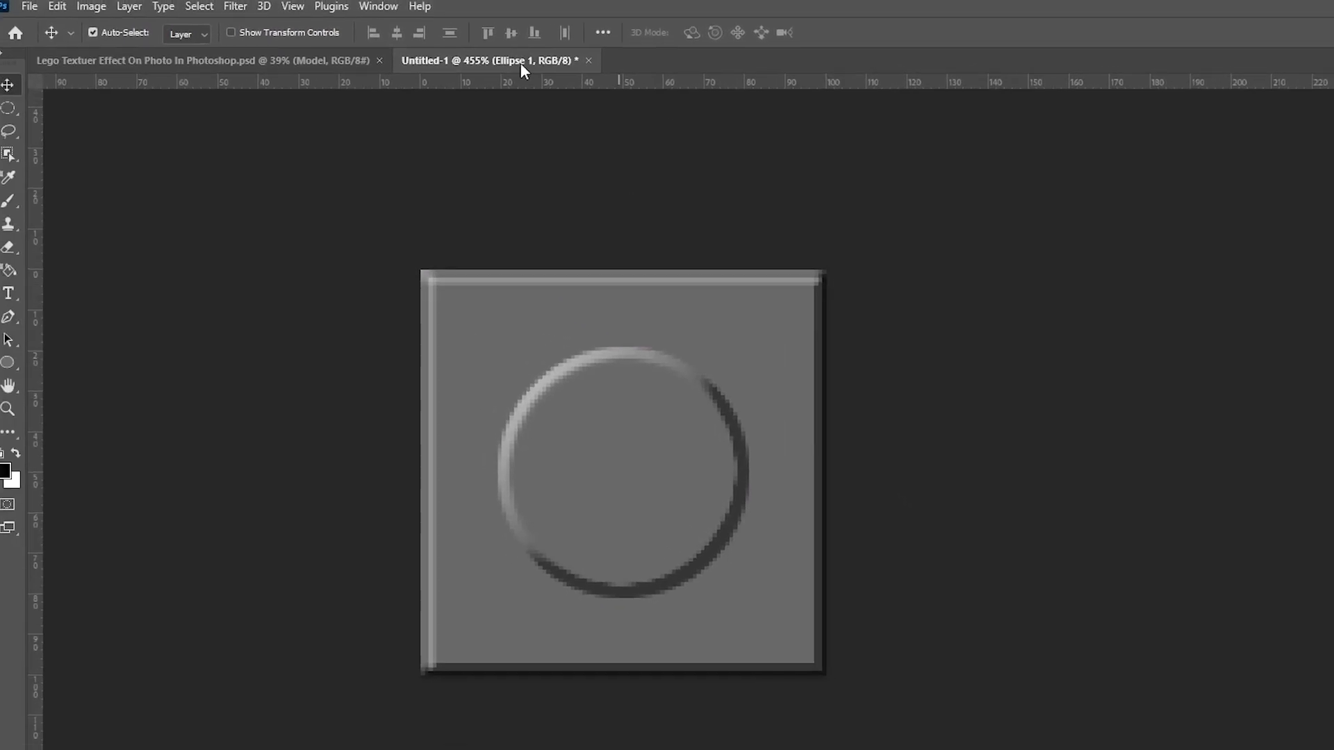
Step: In the model photo document, add a Pattern Fill layer using the new Lego pattern at 100% scale and set its blend mode to Hard Light
left_click(192, 40)
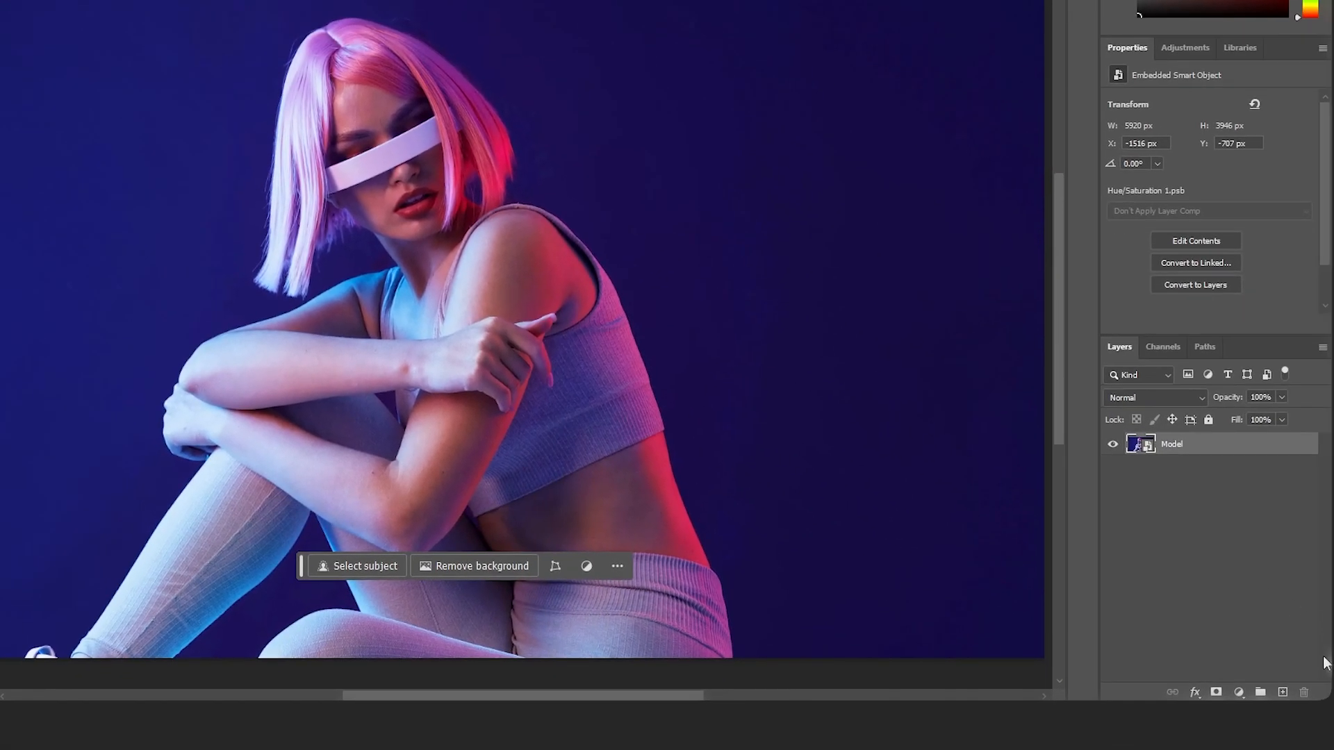
left_click(1239, 693)
left_click(1219, 434)
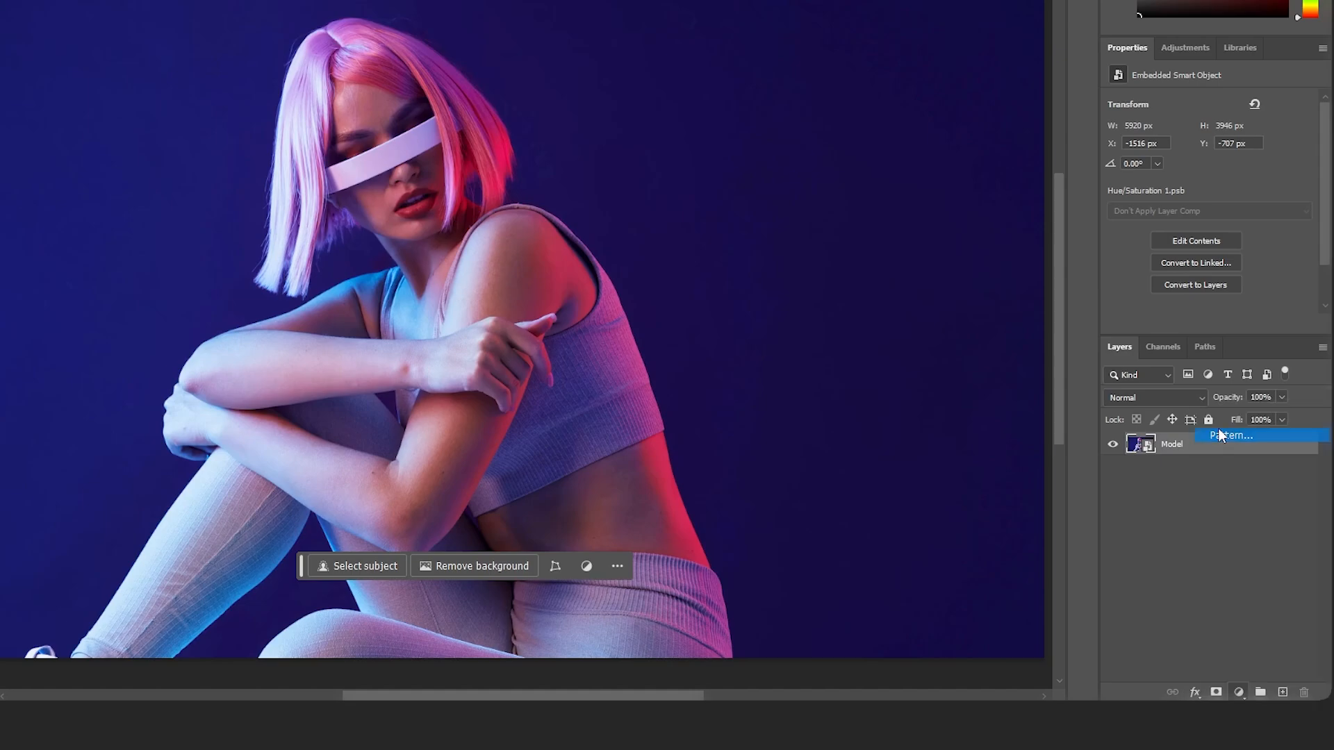
left_click(698, 230)
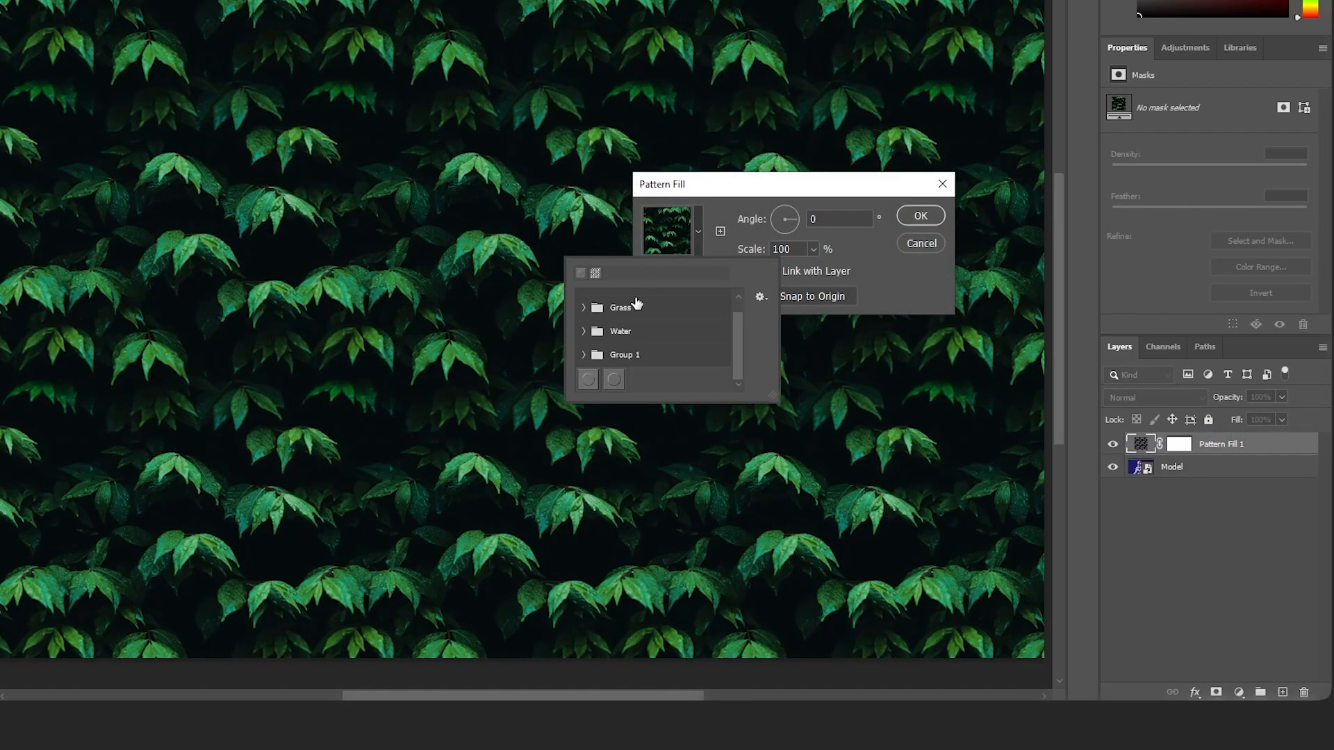
left_click(612, 378)
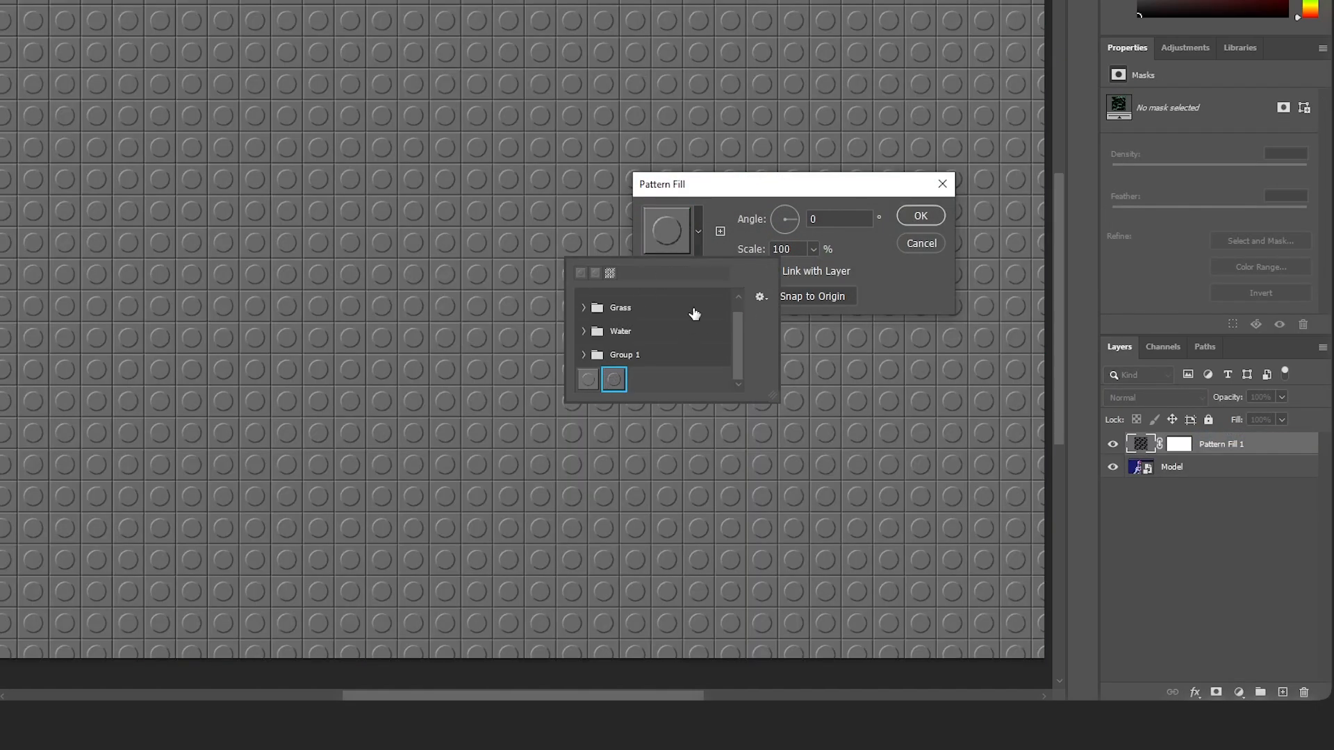
left_click(736, 200)
left_click_drag(804, 250, 656, 249)
left_click(932, 217)
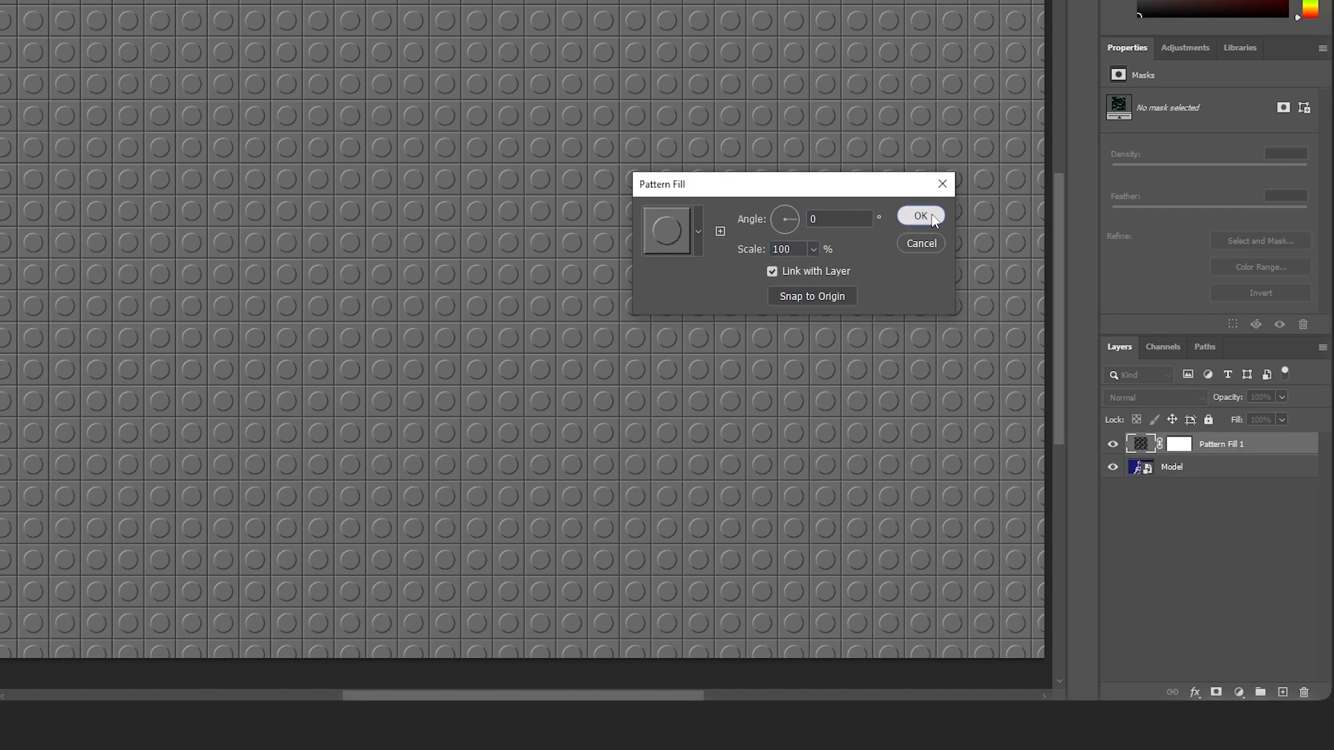
left_click(1186, 395)
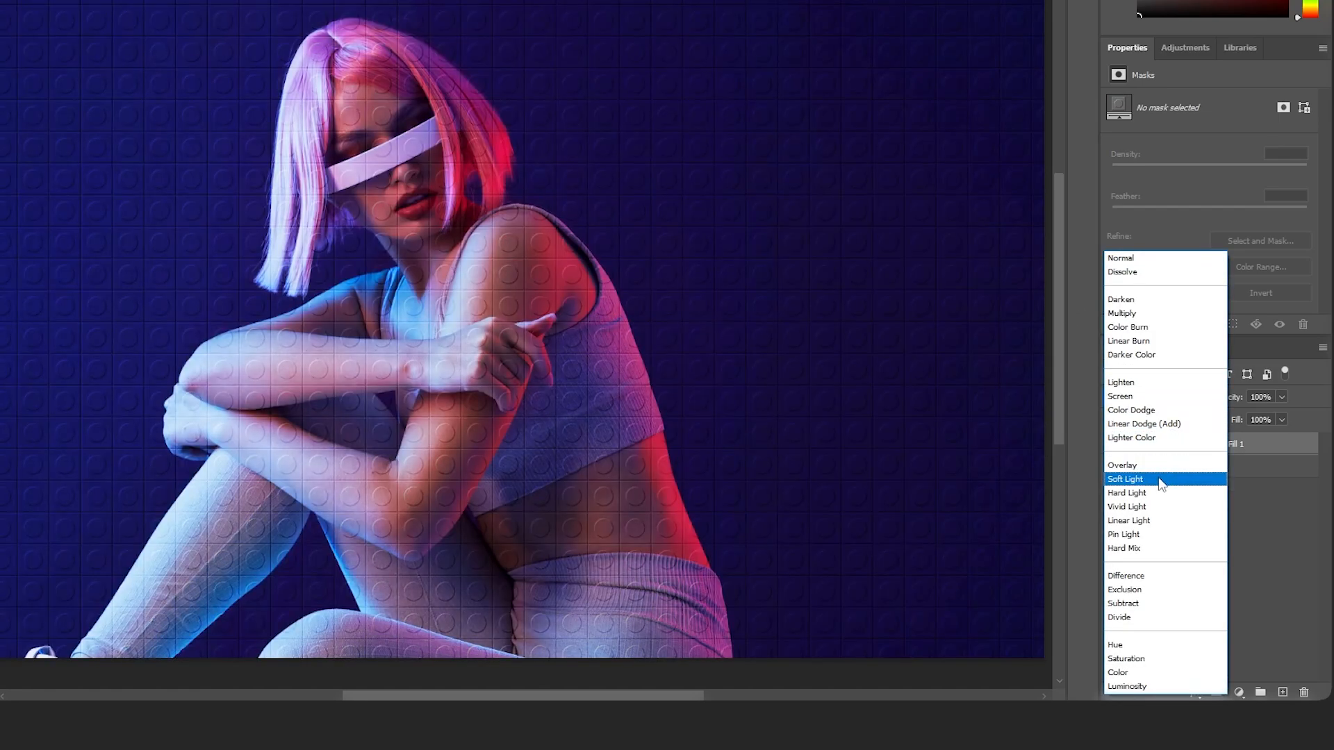
left_click(1155, 492)
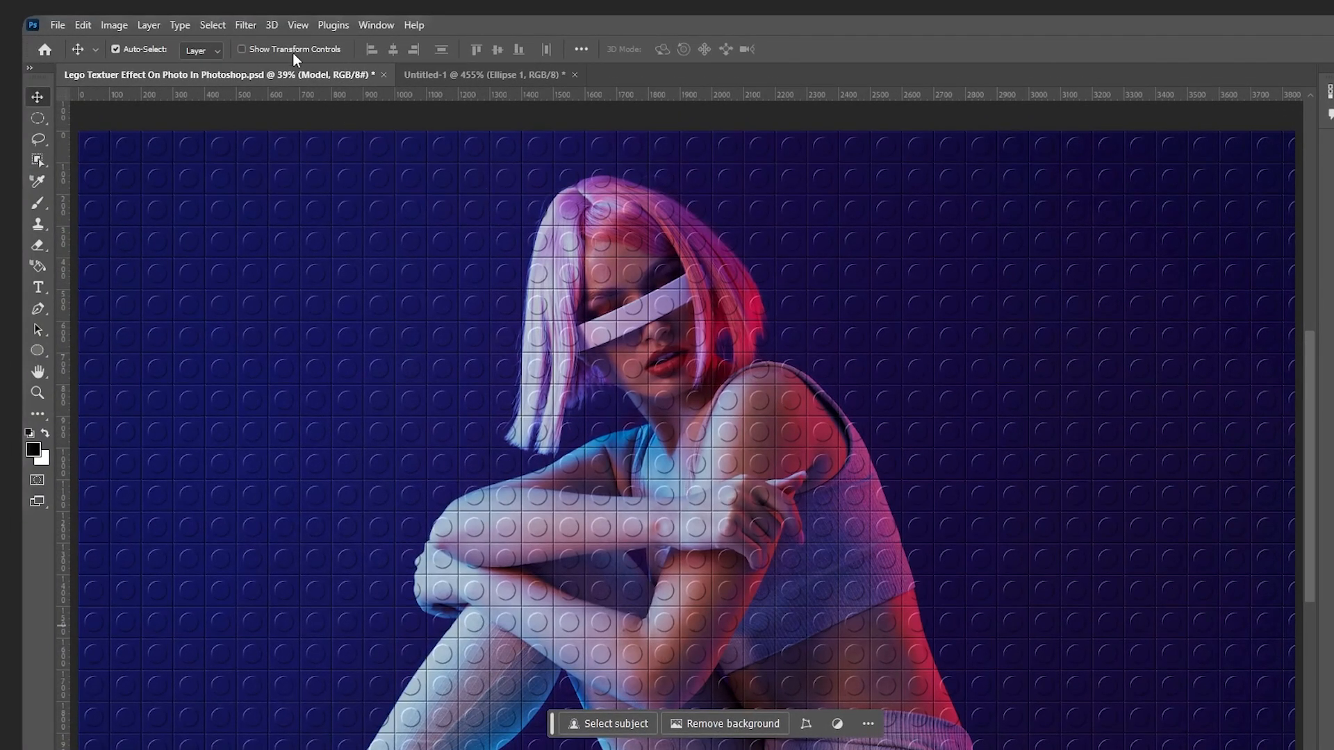
Step: Apply a Mosaic filter to the Model layer with a cell size of 100
left_click(245, 26)
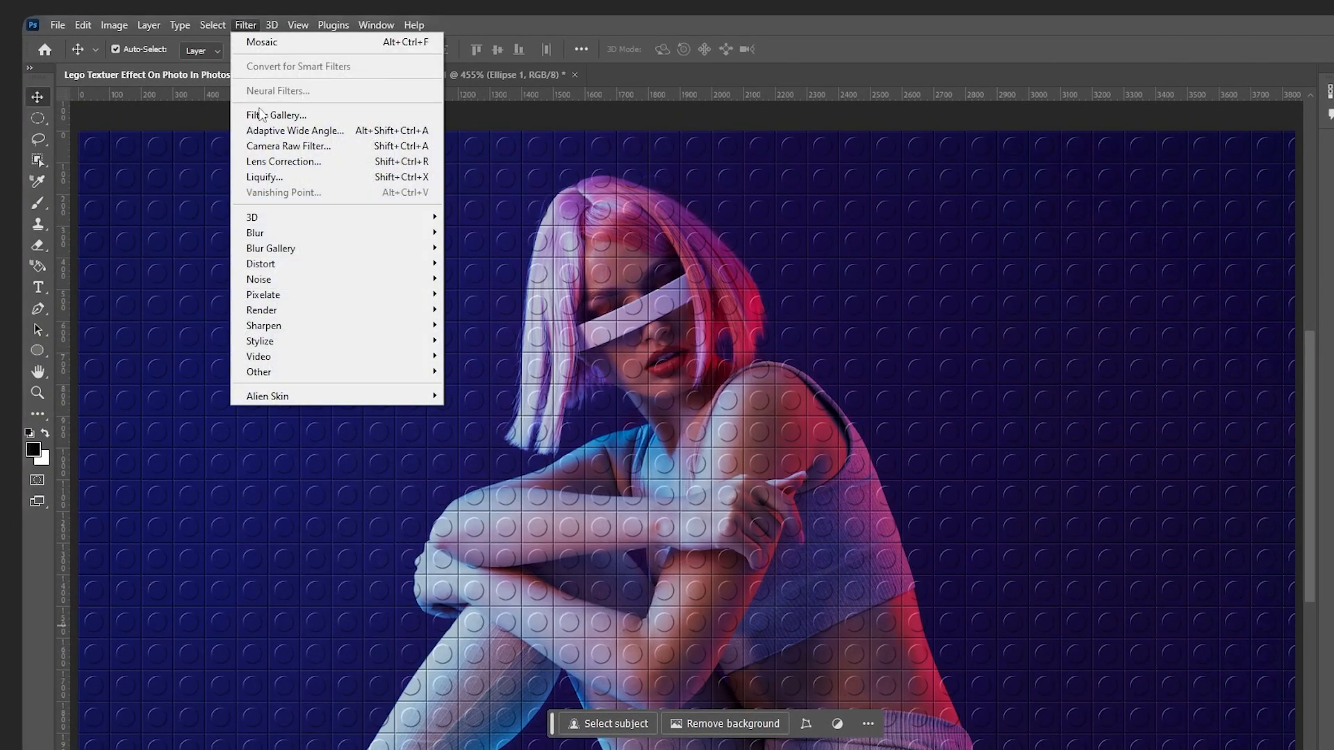
mouse_move(284, 298)
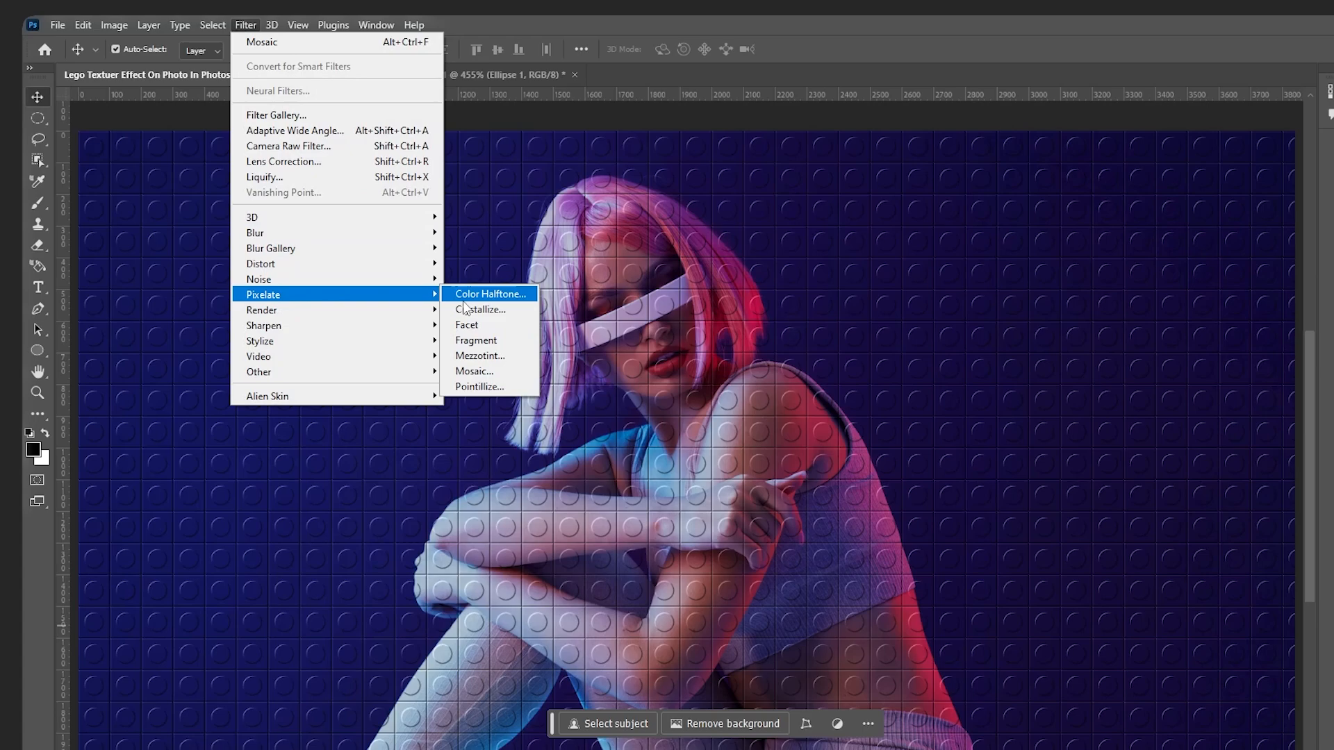
left_click(476, 369)
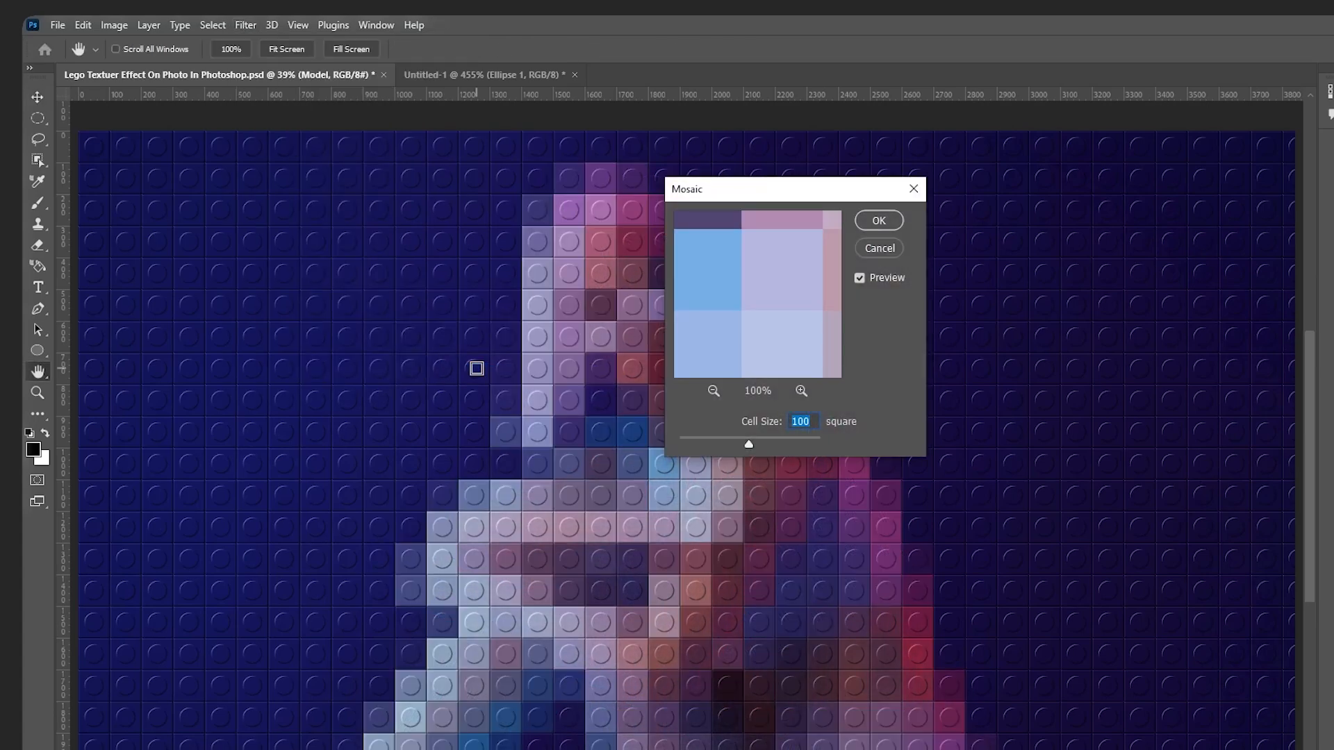
left_click_drag(740, 199, 973, 234)
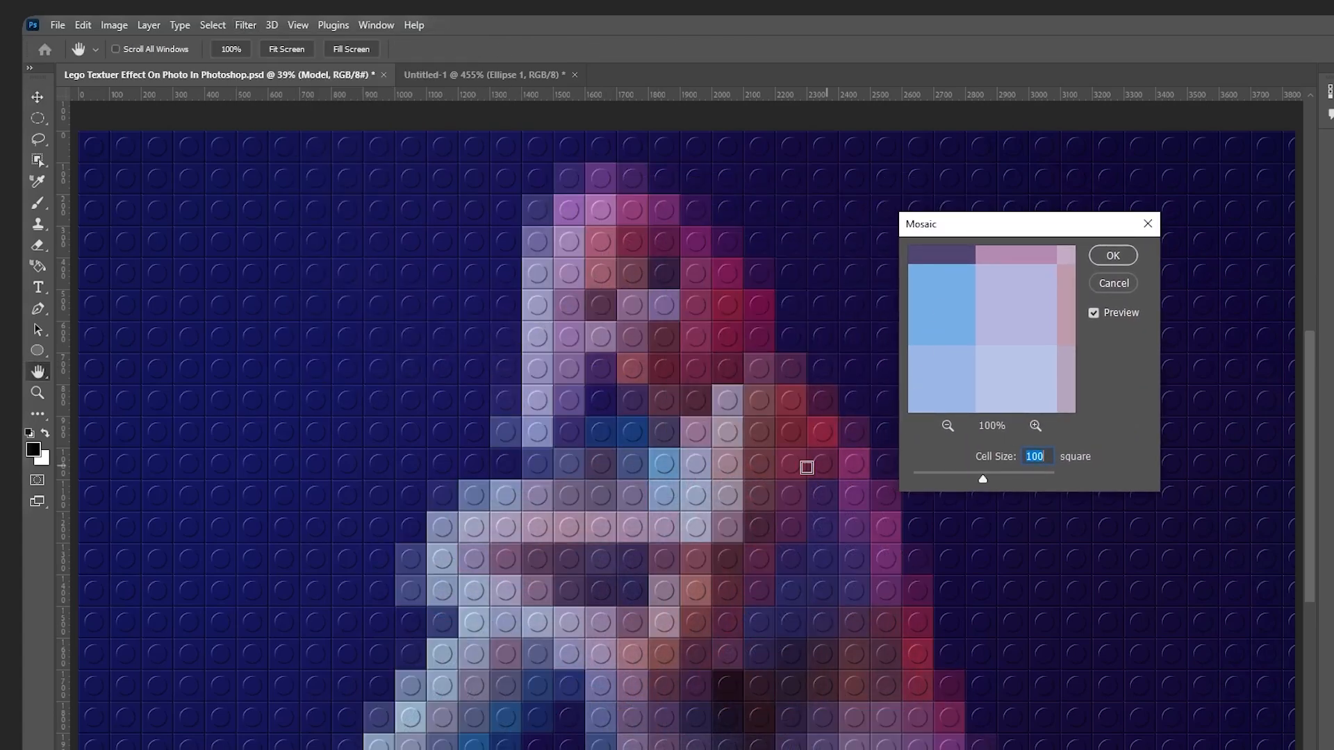
left_click(1113, 256)
Step: Reopen the Model layer's Mosaic smart filter and set its cell size to 80
key("ctrl+space")
left_click_drag(796, 379, 769, 423)
double_click(1195, 587)
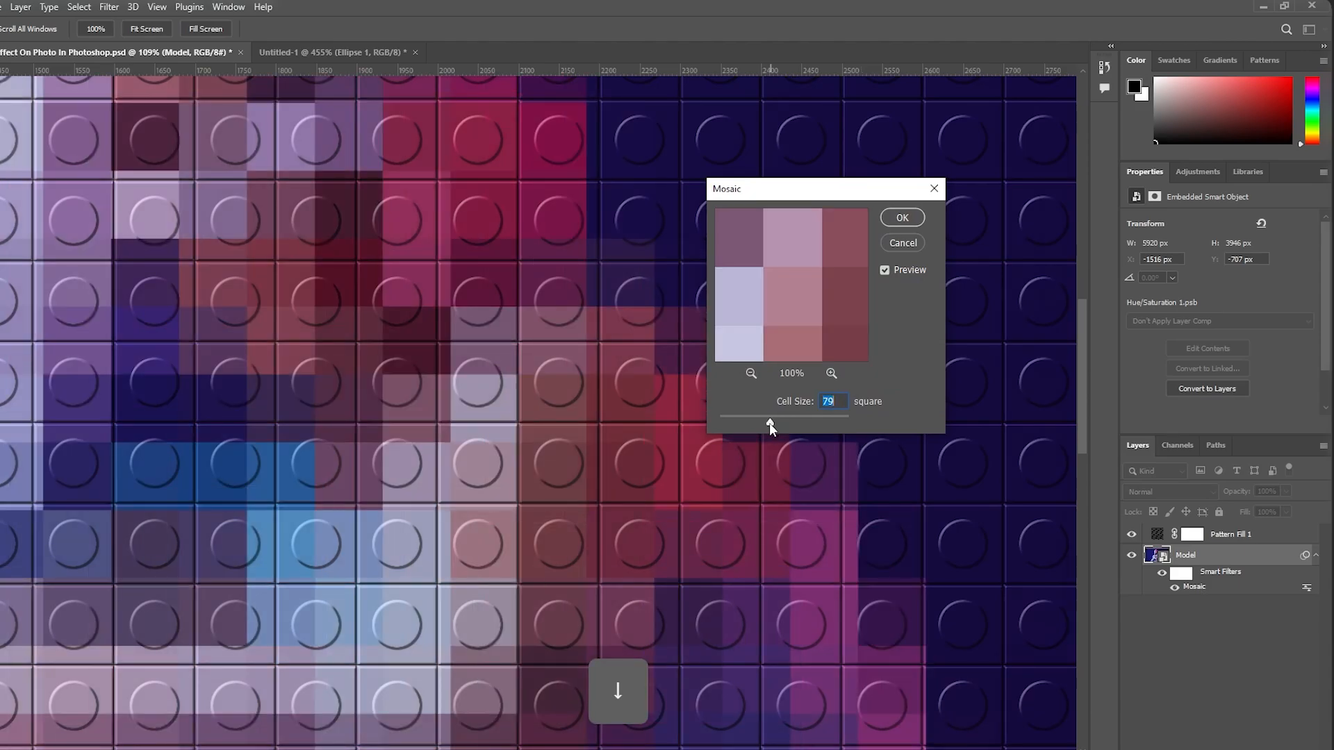
type("80")
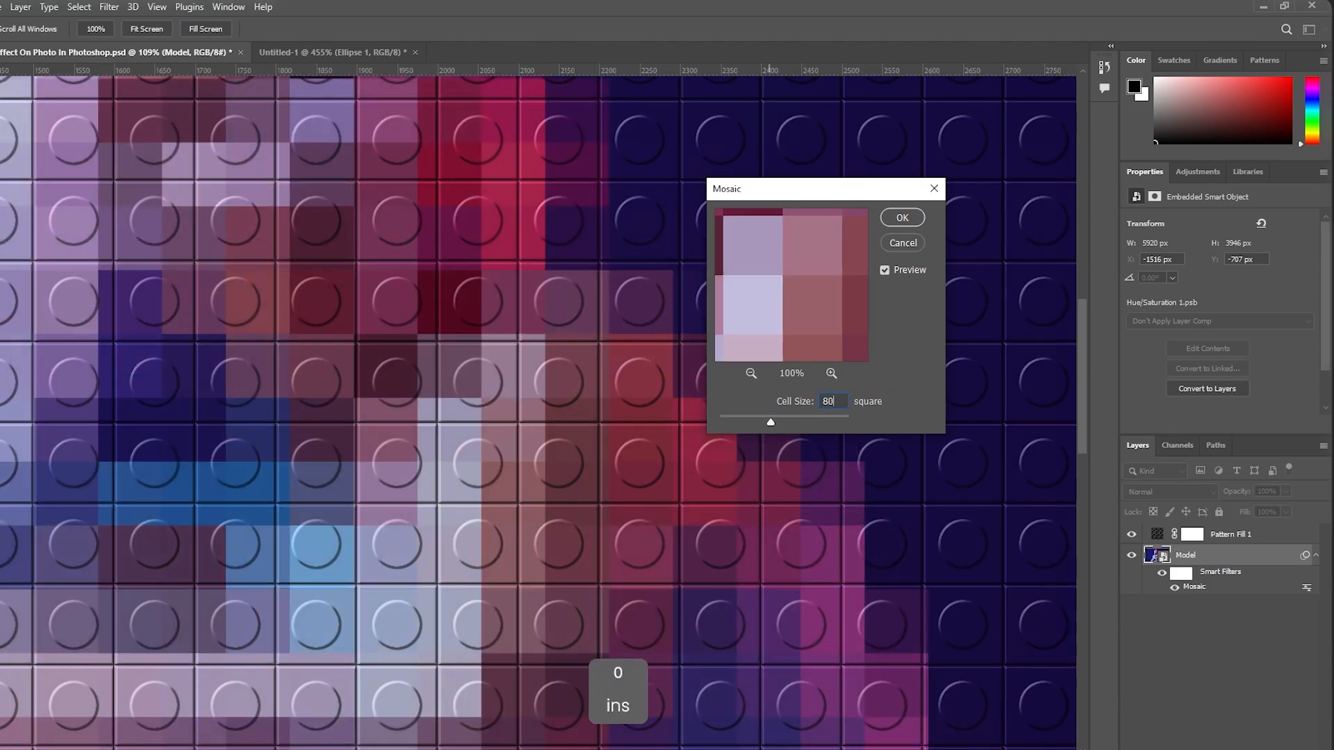
key("Return")
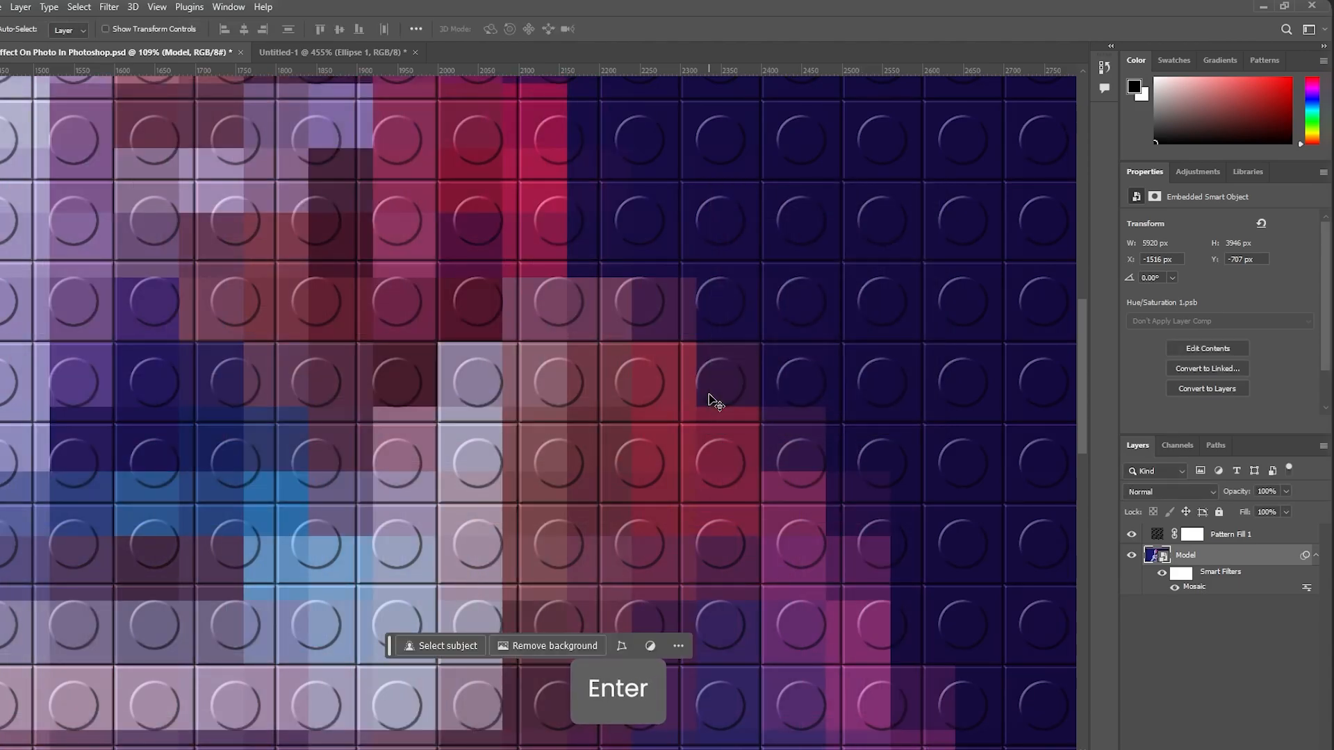
Step: Set the Pattern Fill 1 layer's pattern scale to 80%
double_click(1153, 533)
double_click(846, 357)
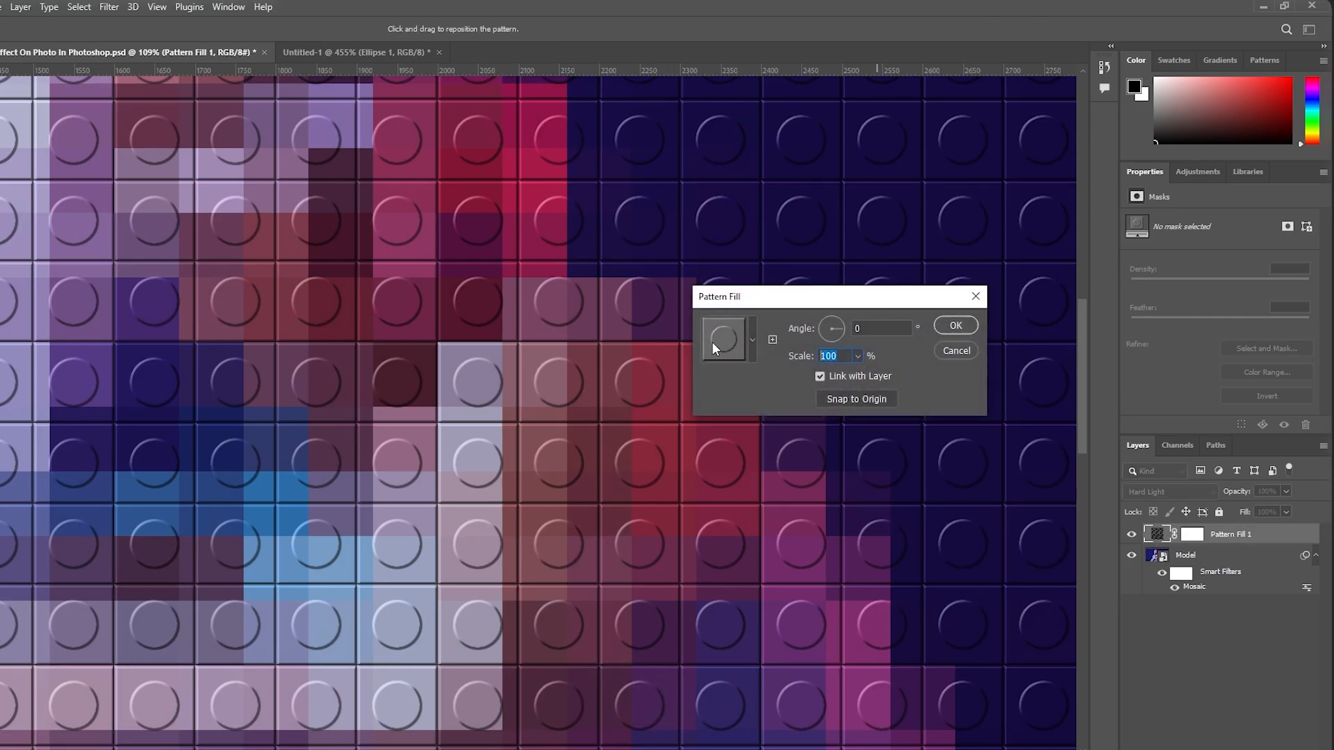
type("80")
key("Return")
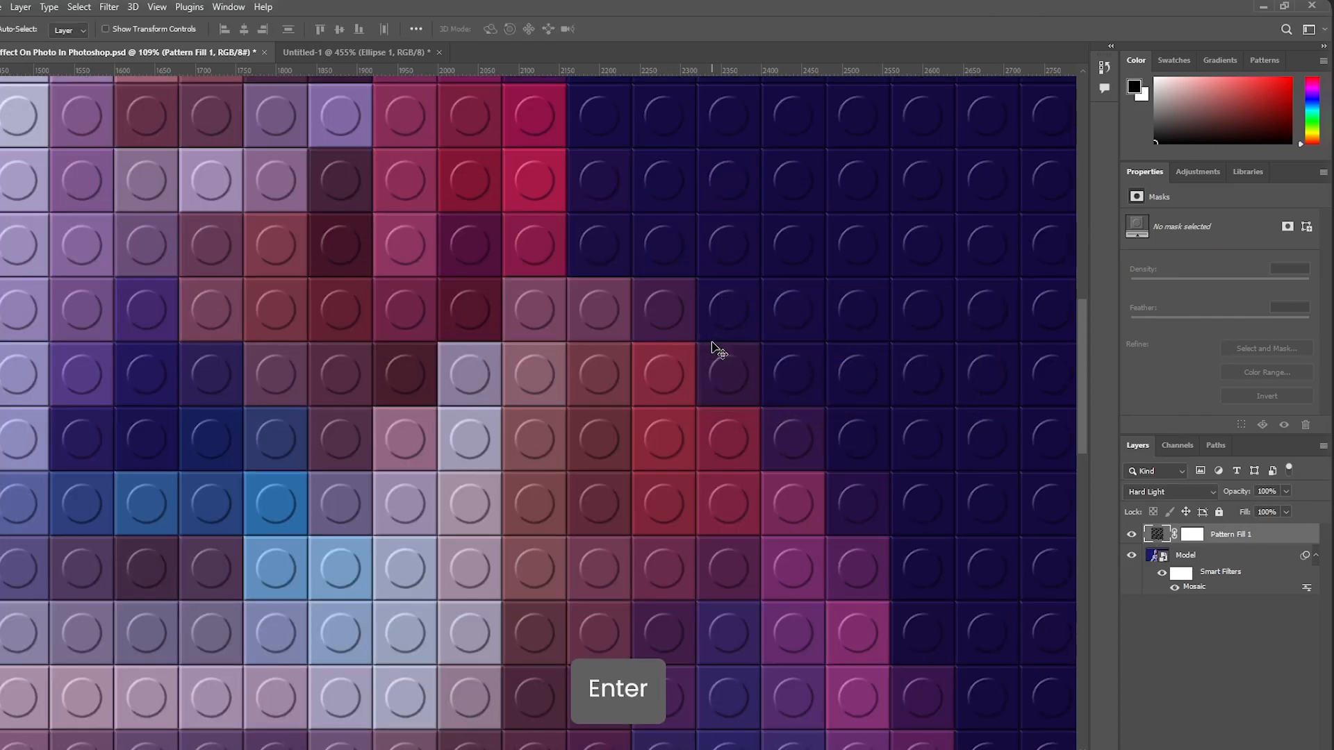
key("ctrl+0")
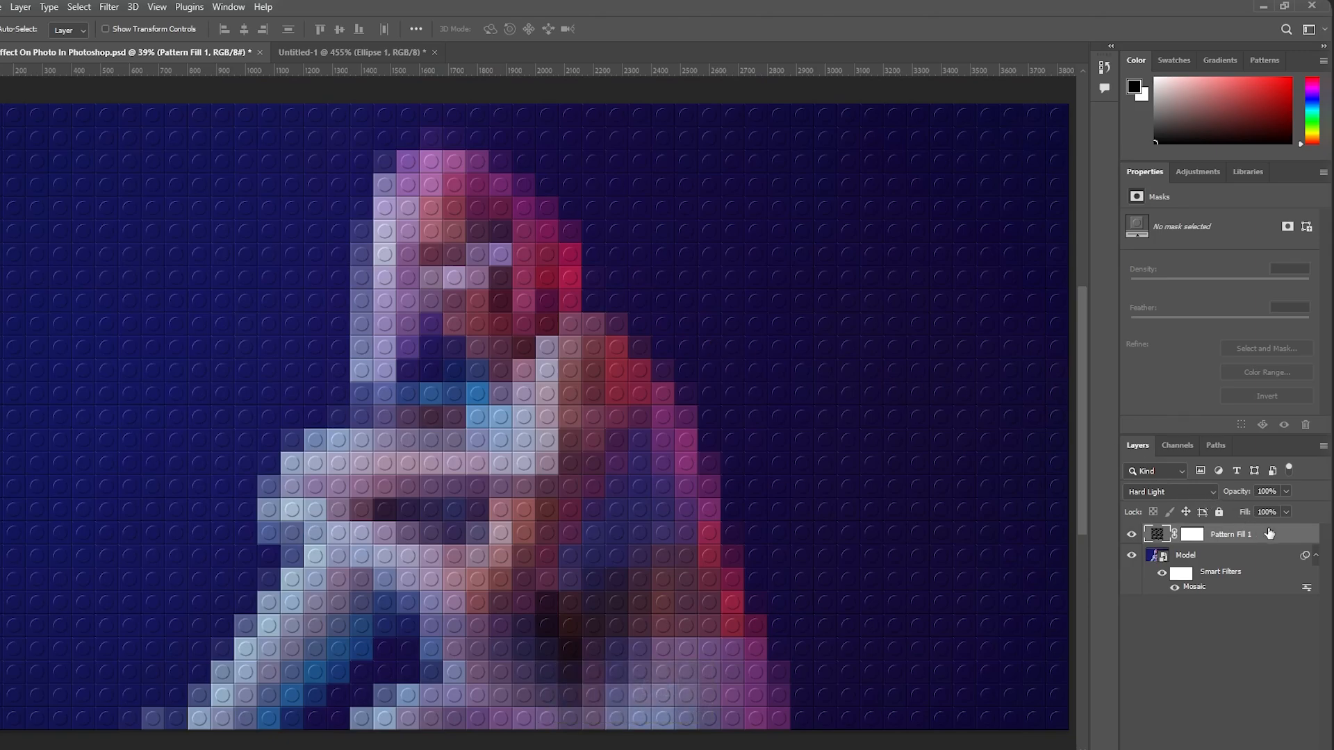
Step: Duplicate the Pattern Fill 1 layer and set the copy's blend mode to Overlay
mouse_move(1273, 537)
left_mouse_down()
mouse_move(1272, 519)
mouse_move(1271, 531)
left_mouse_up()
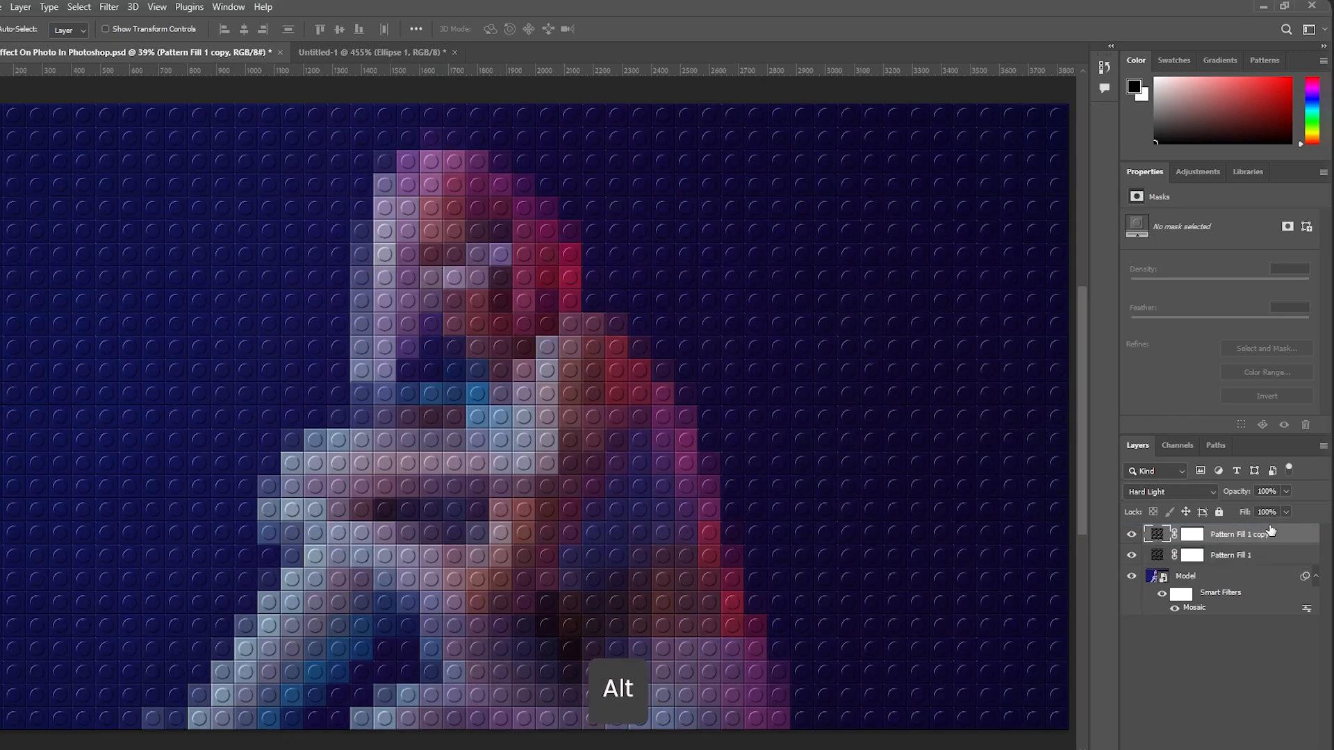
left_click(1179, 492)
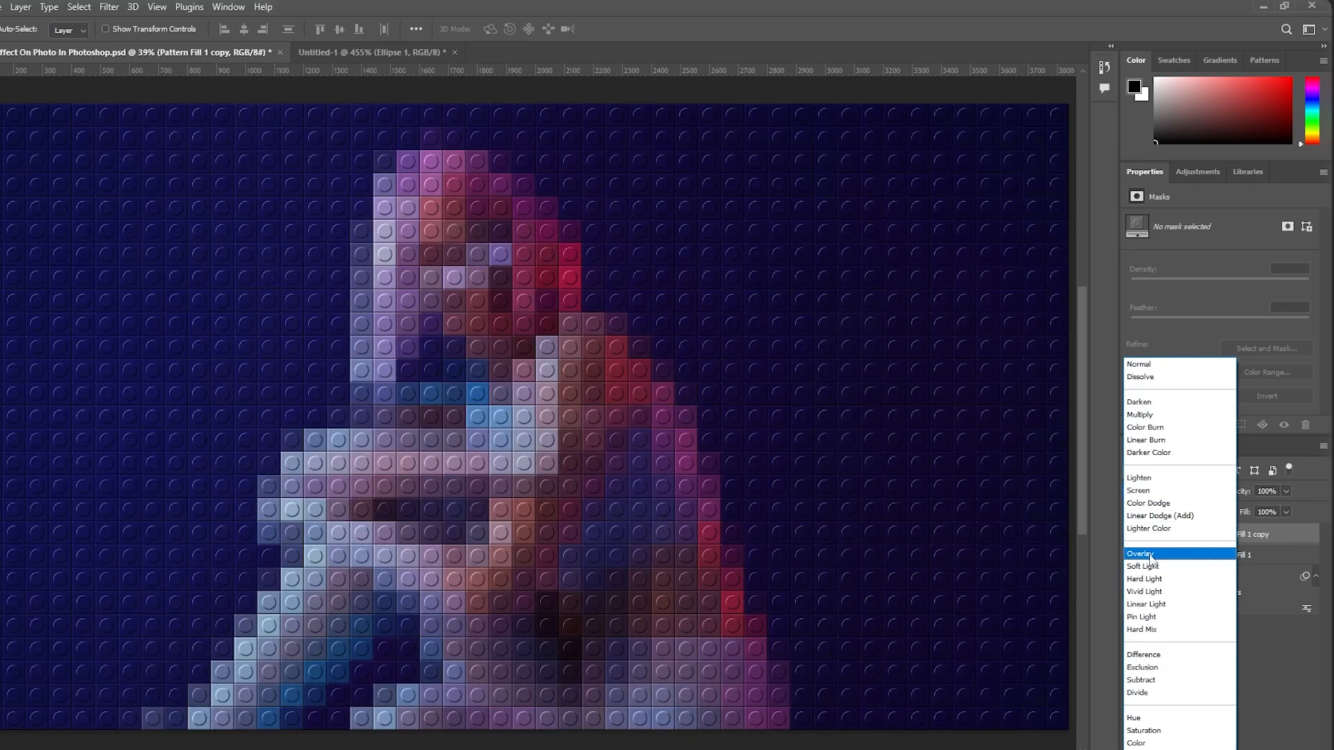
left_click(1149, 556)
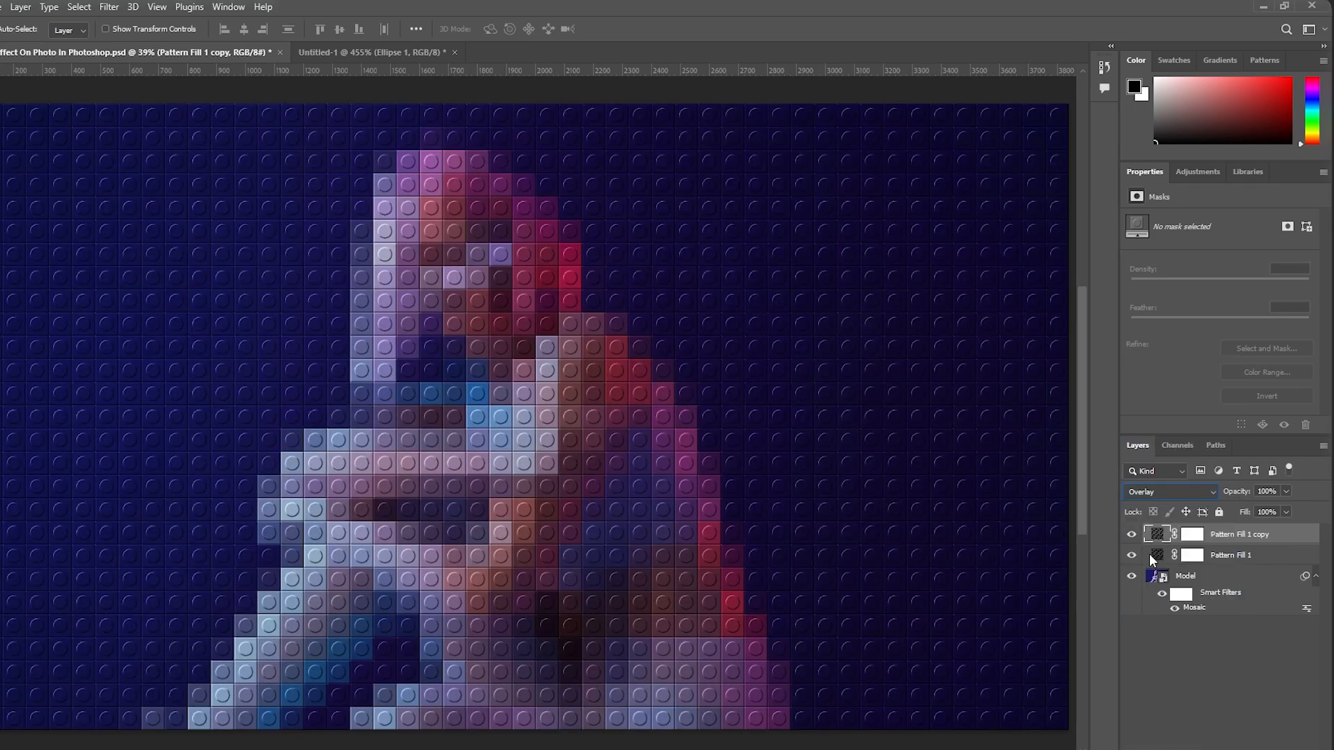
Step: Set the original Pattern Fill 1 layer's blend mode to Overlay
left_click(1204, 559)
left_click(1149, 493)
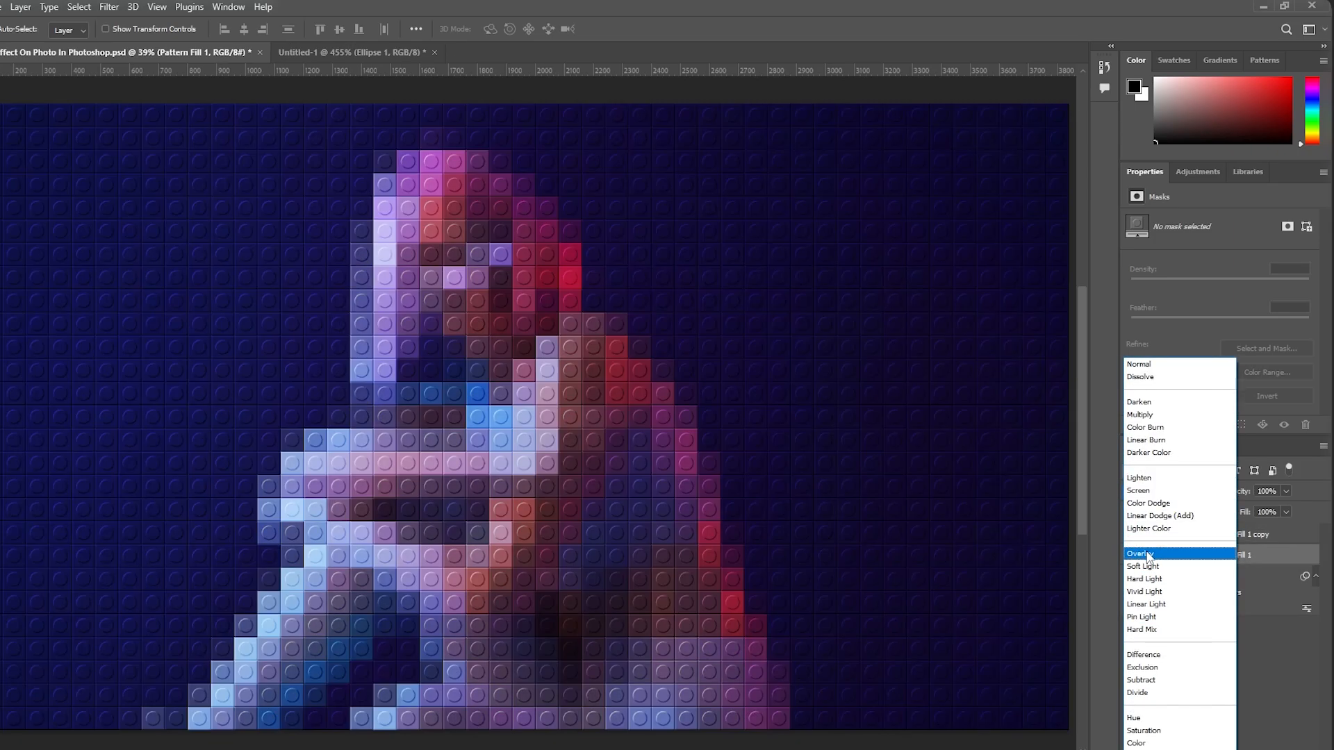
left_click(1150, 555)
Step: Lower the opacity of the Pattern Fill 1 copy layer to 40%
left_click(1248, 534)
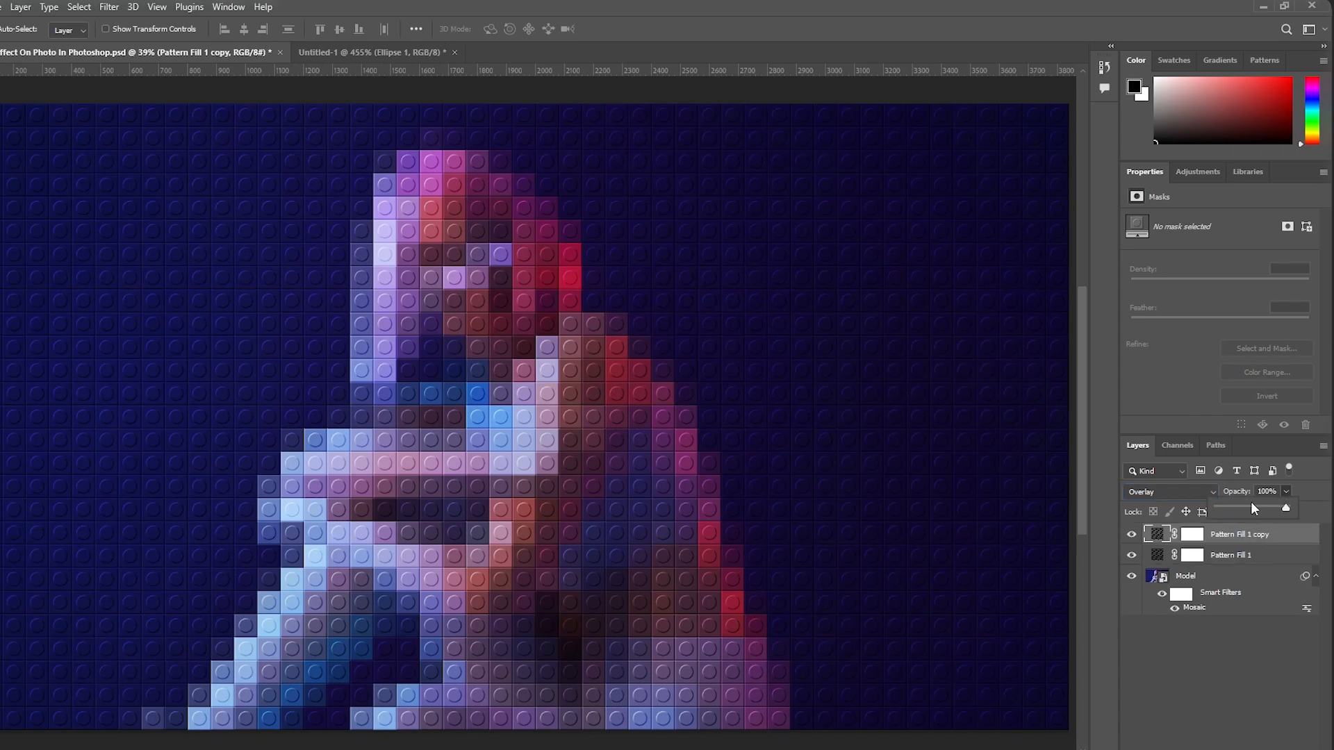
left_click_drag(1250, 503, 1237, 506)
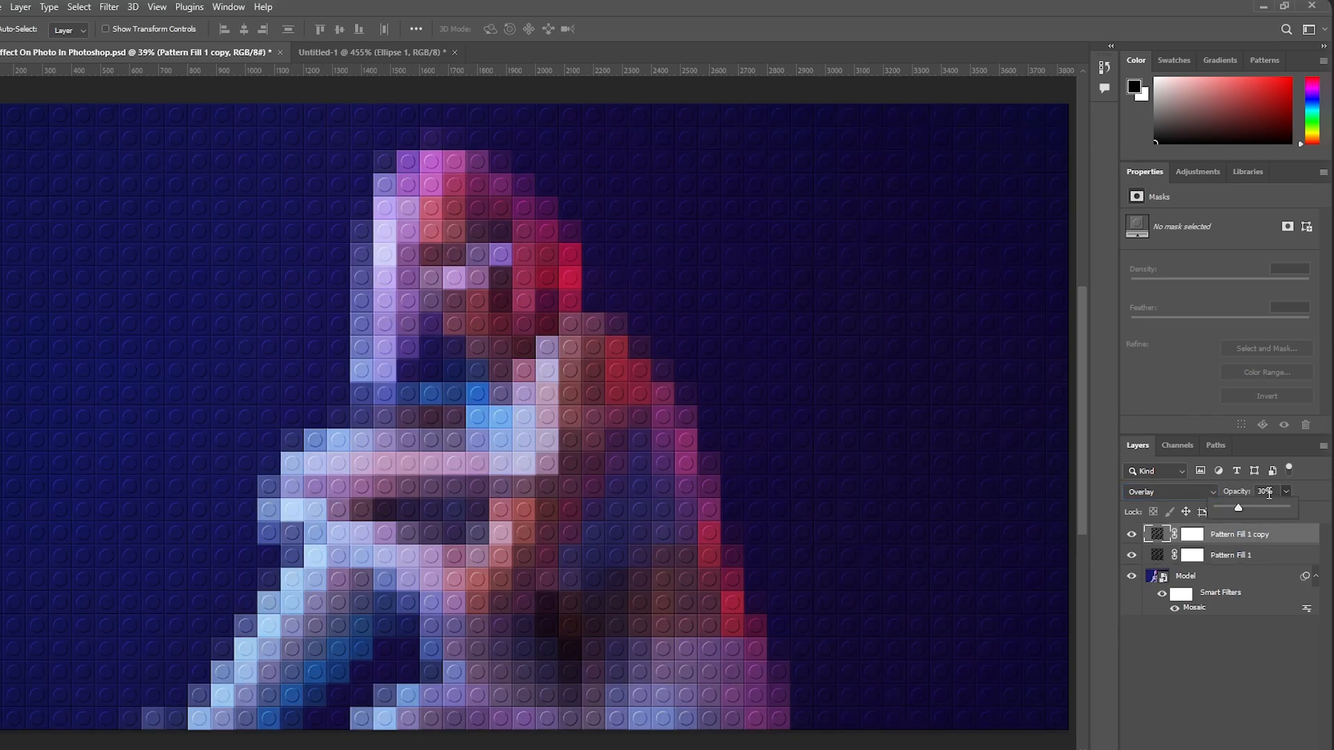
type("40")
key("Return")
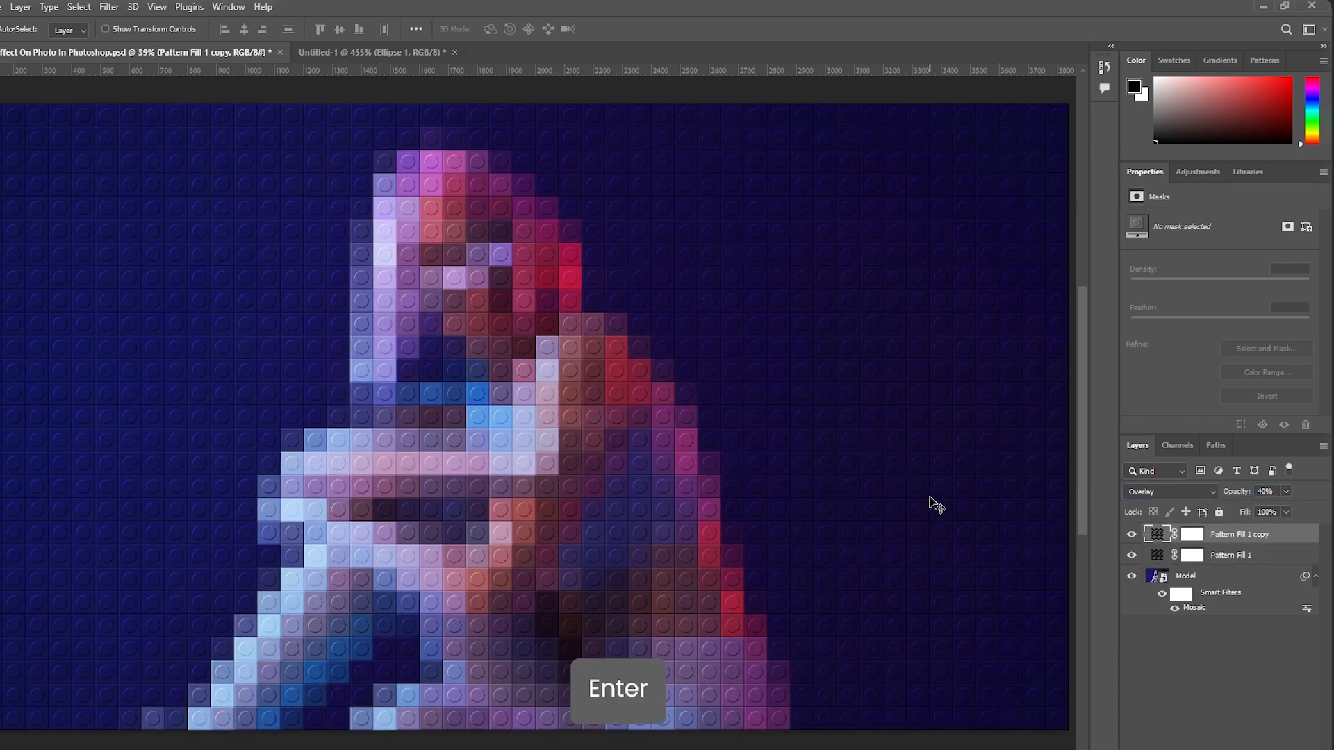
Step: Clip the original Pattern Fill 1 layer to the Model layer
left_click(631, 390, "ctrl")
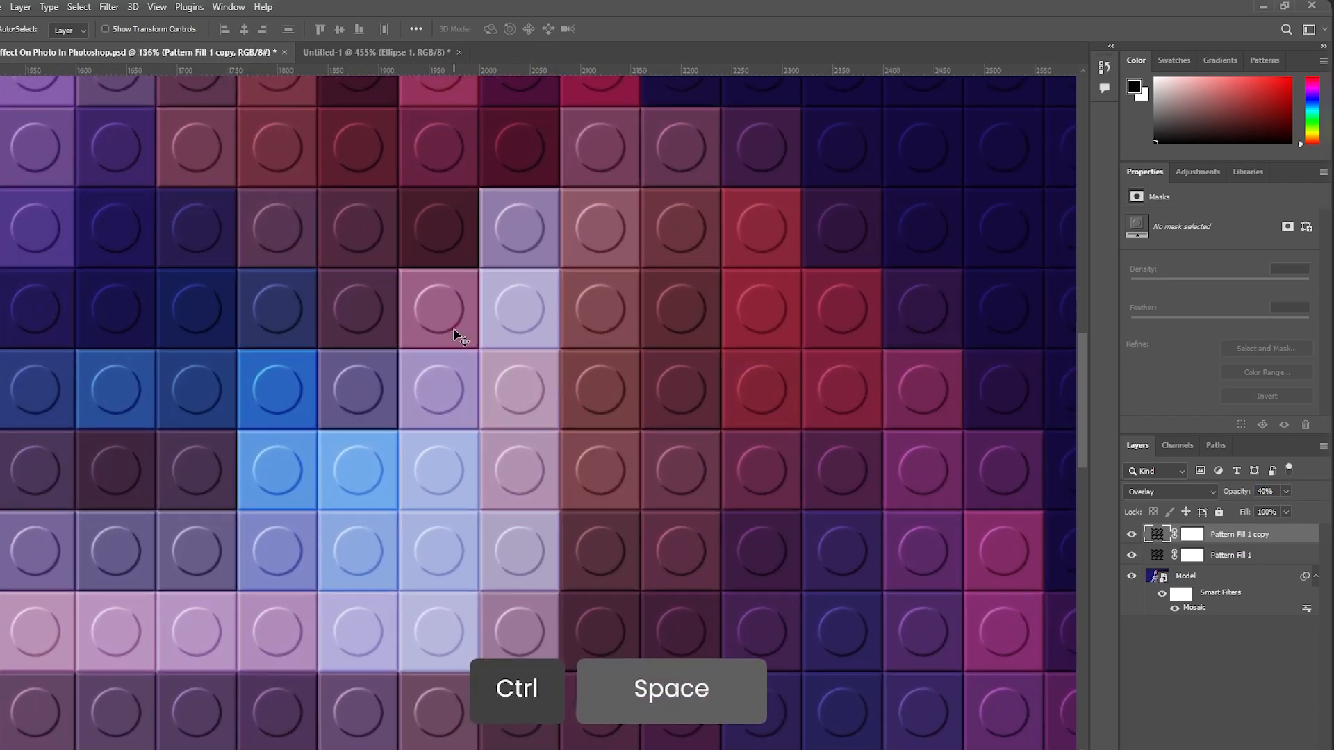
left_click_drag(619, 334, 540, 407)
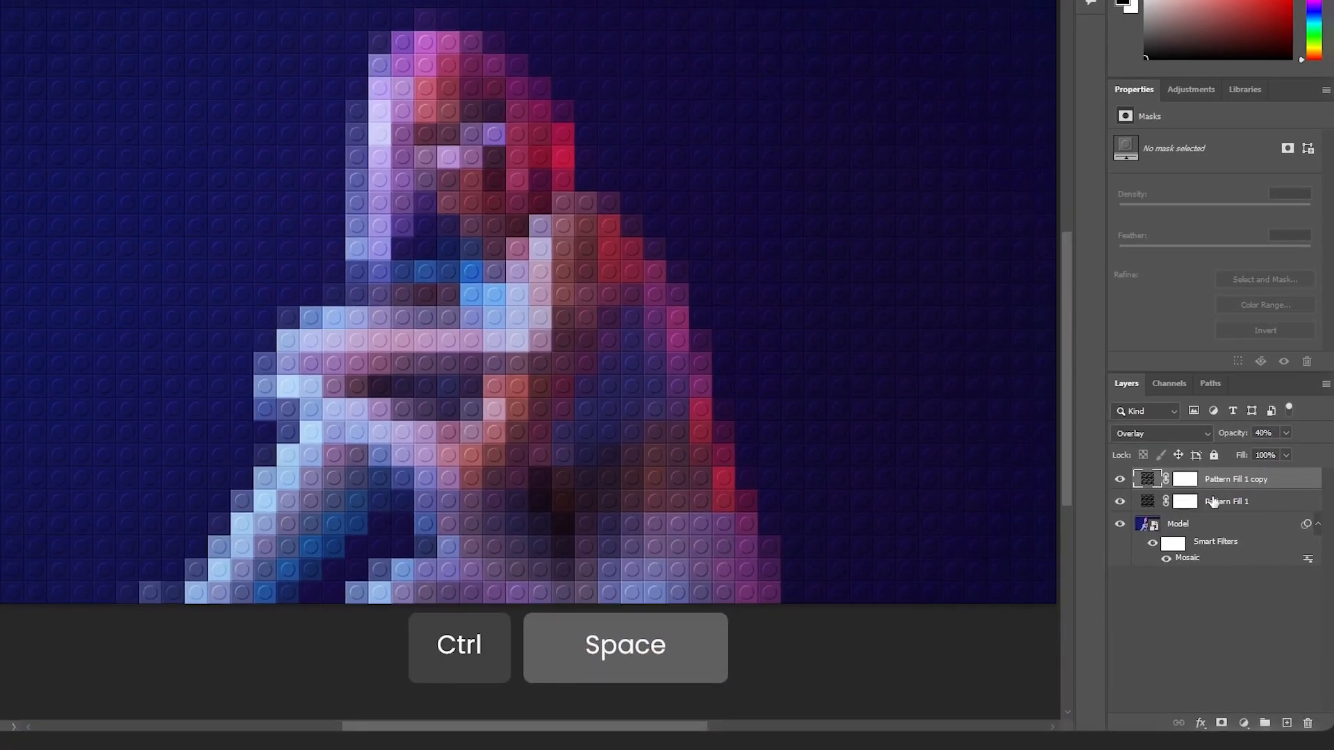
left_click(1219, 501)
left_click(1223, 506, "alt")
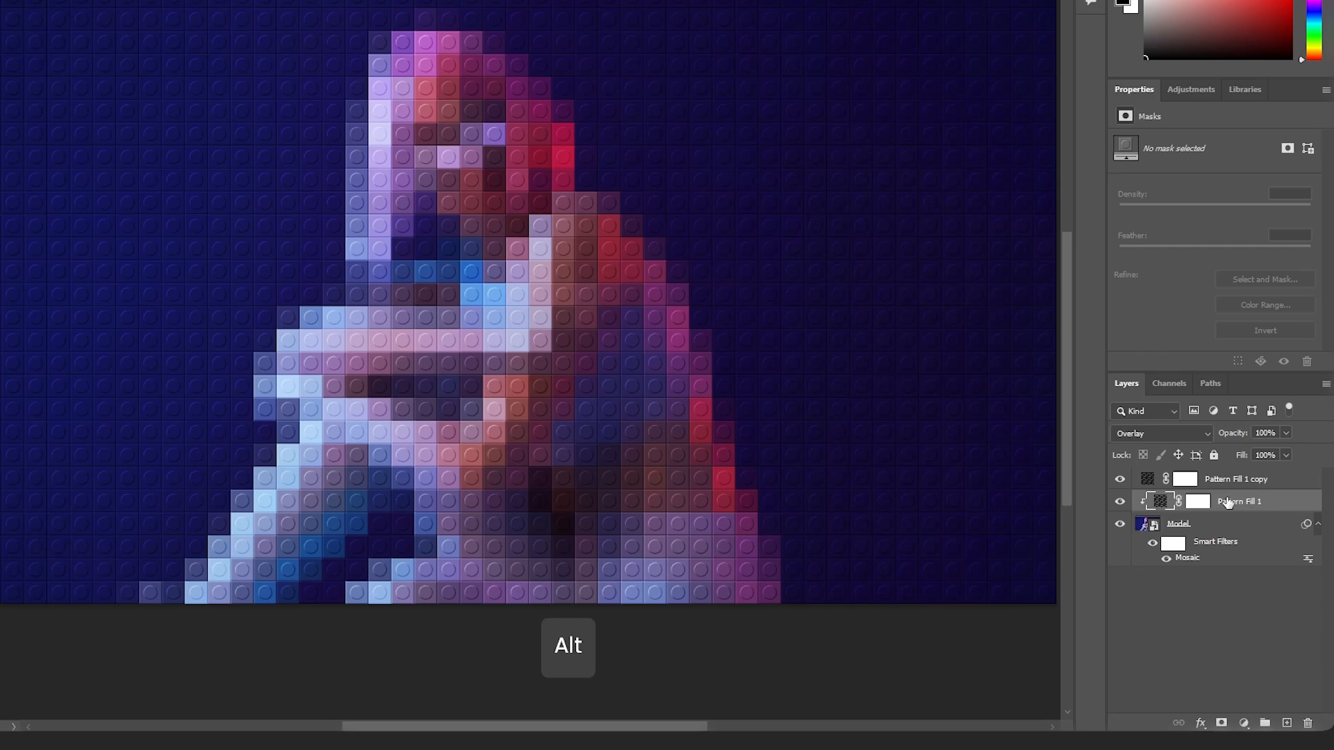
Step: Clip the Pattern Fill 1 copy layer to the Model layer, and duplicate Model beneath the original with the copy's smart filters hidden
left_click(1224, 488, "alt")
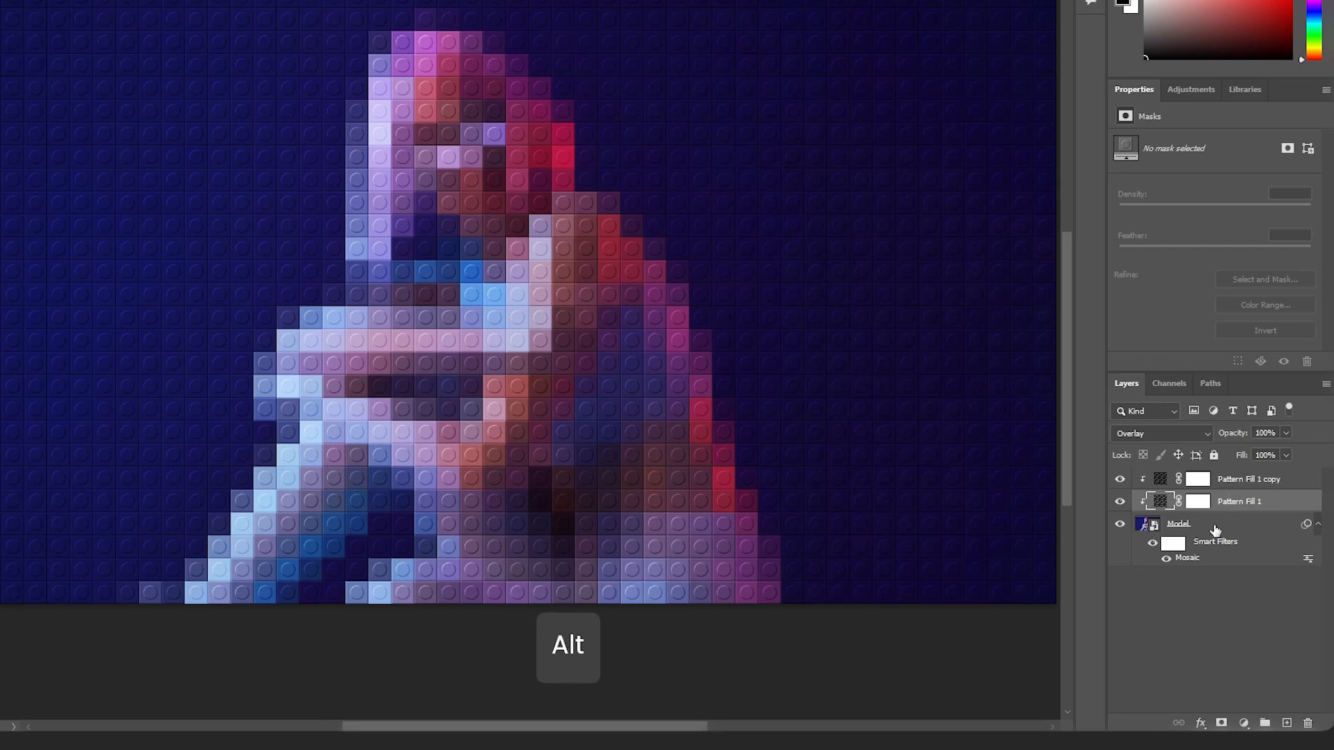
left_click(1267, 534)
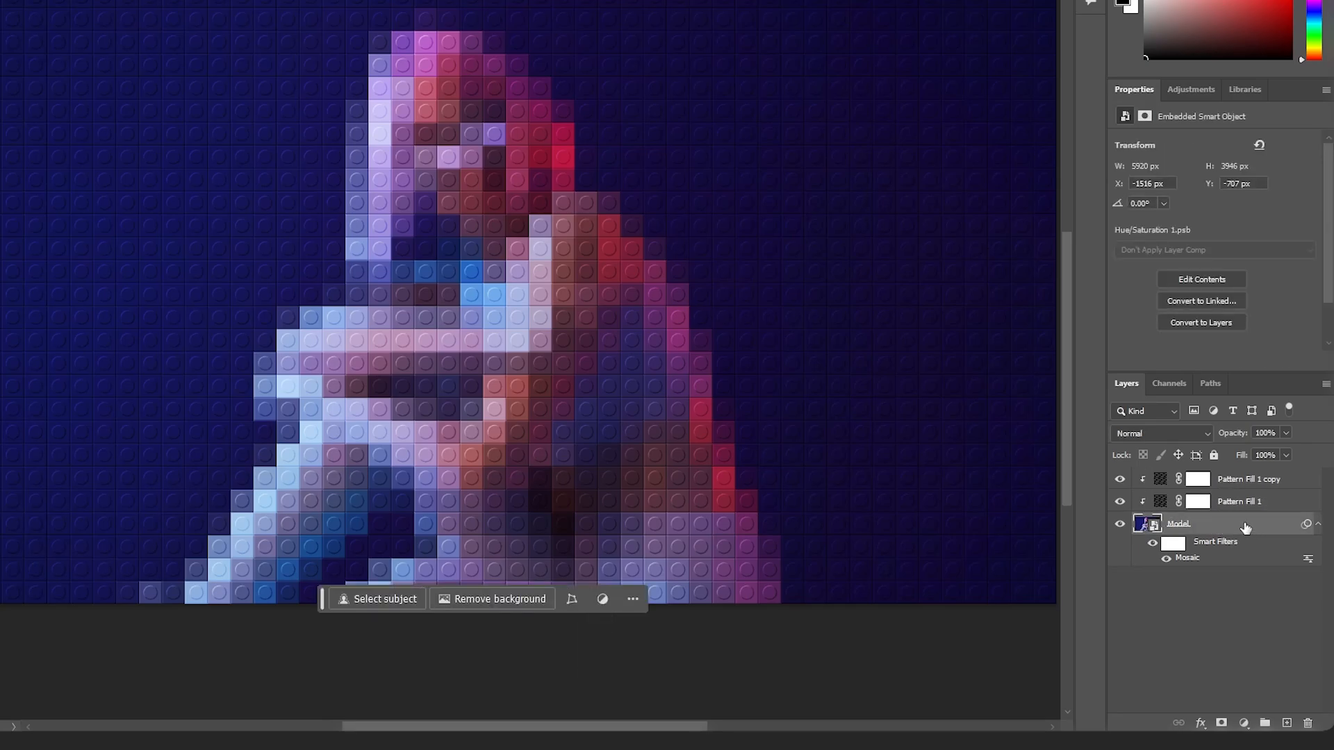
left_click_drag(1245, 528, 1153, 611)
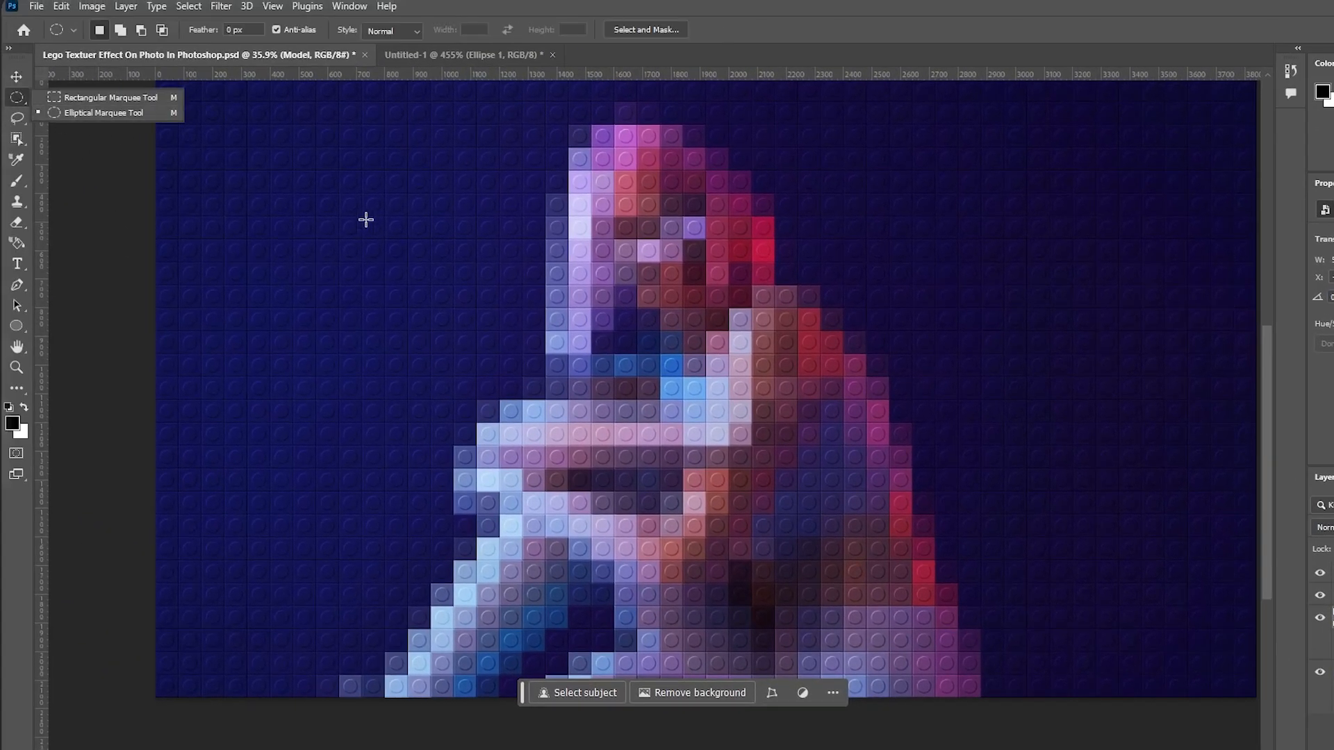
Step: Make a circular selection over the model's face and shoulder and turn it into a layer mask on the Model layer
left_click_drag(506, 189, 1116, 509)
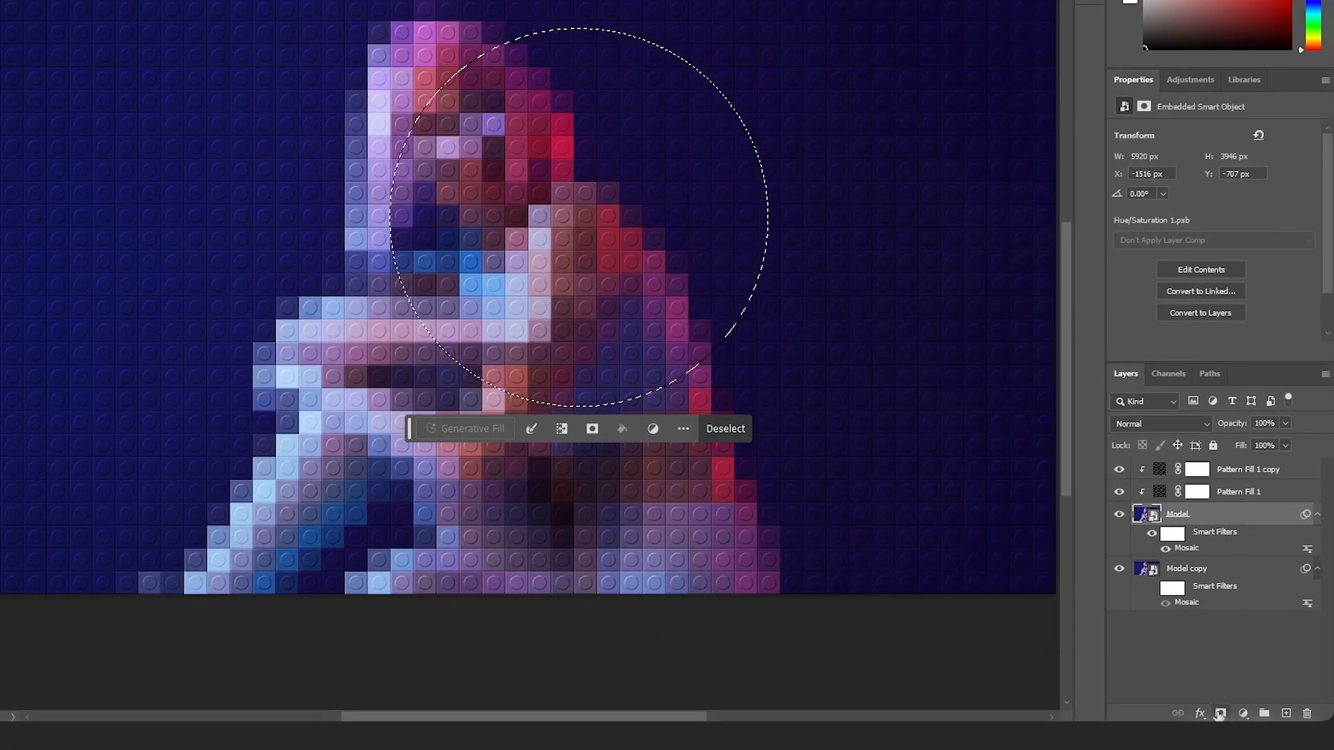
left_click(1219, 713)
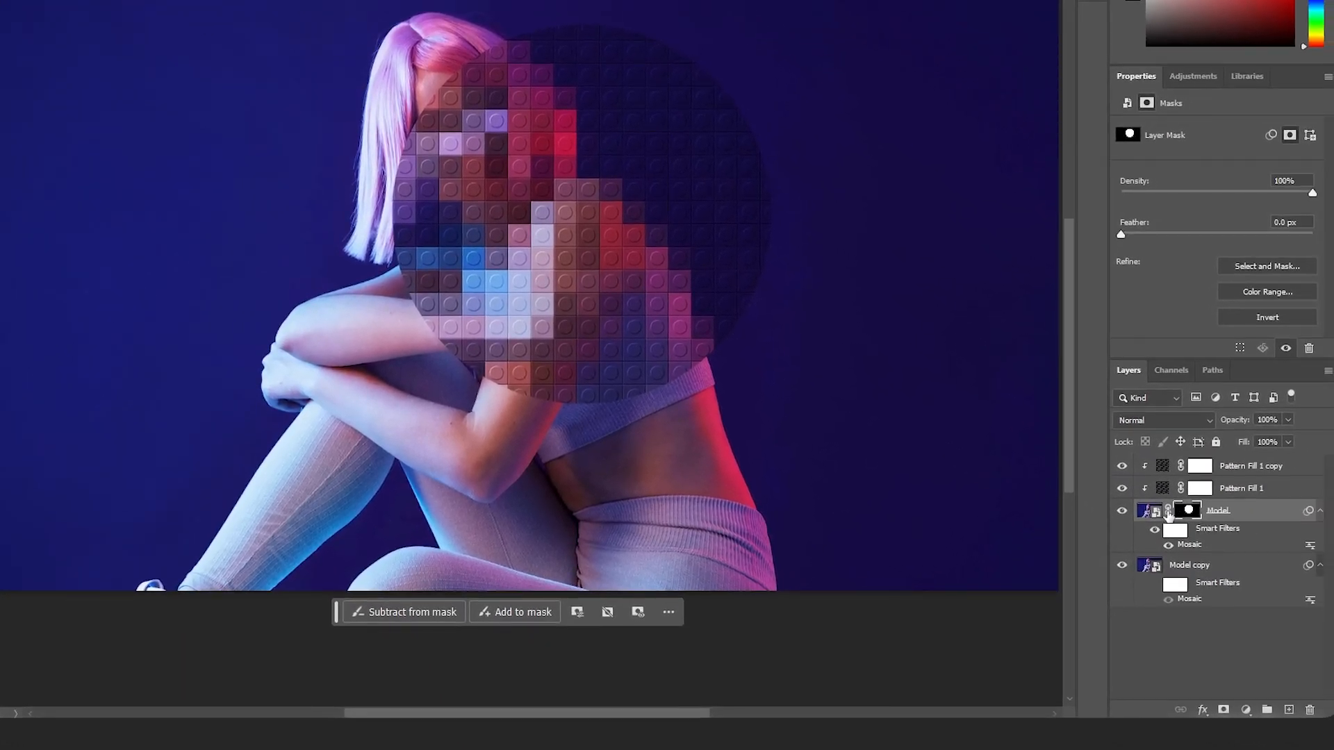
Step: Unlink the Model layer's mask and use Free Transform to move the circular mask right and down over the model's shoulder and back
left_click(1168, 512)
left_click(1193, 513)
key("ctrl+t")
left_click_drag(549, 243, 661, 279)
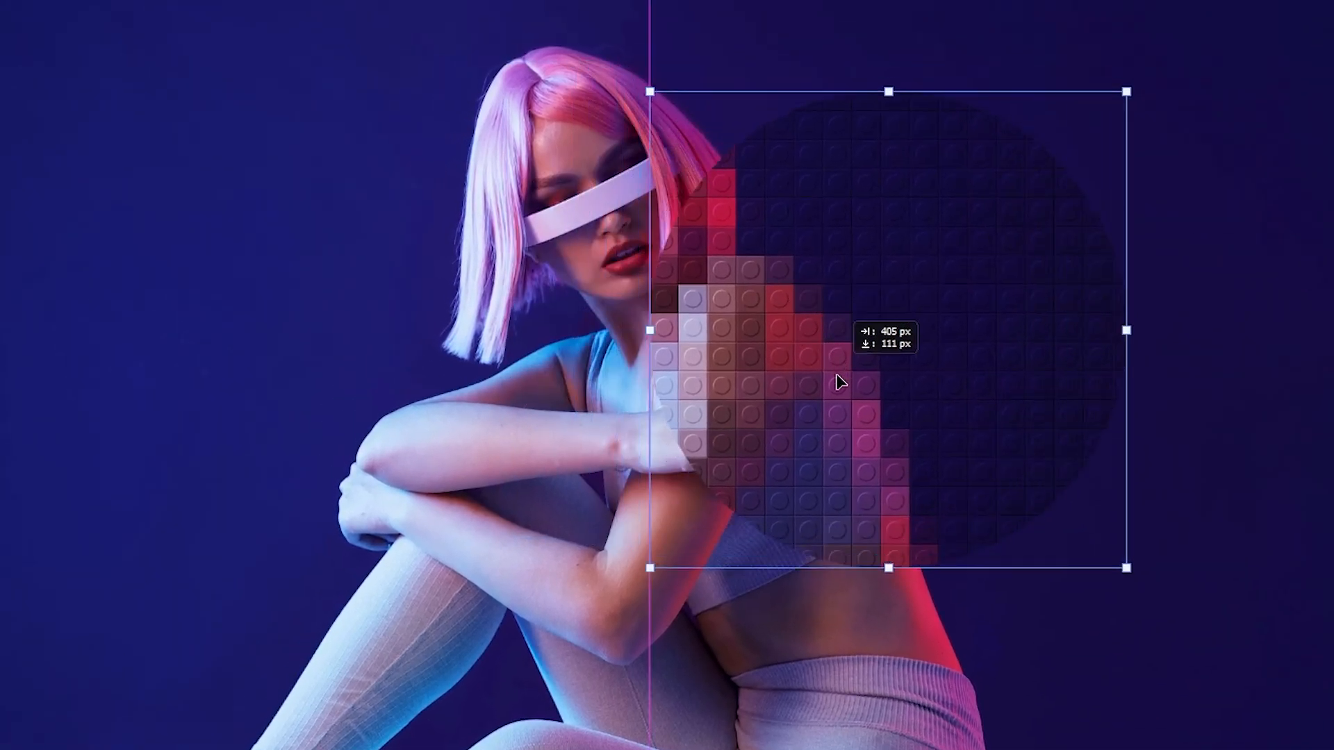
left_click_drag(840, 382, 856, 428)
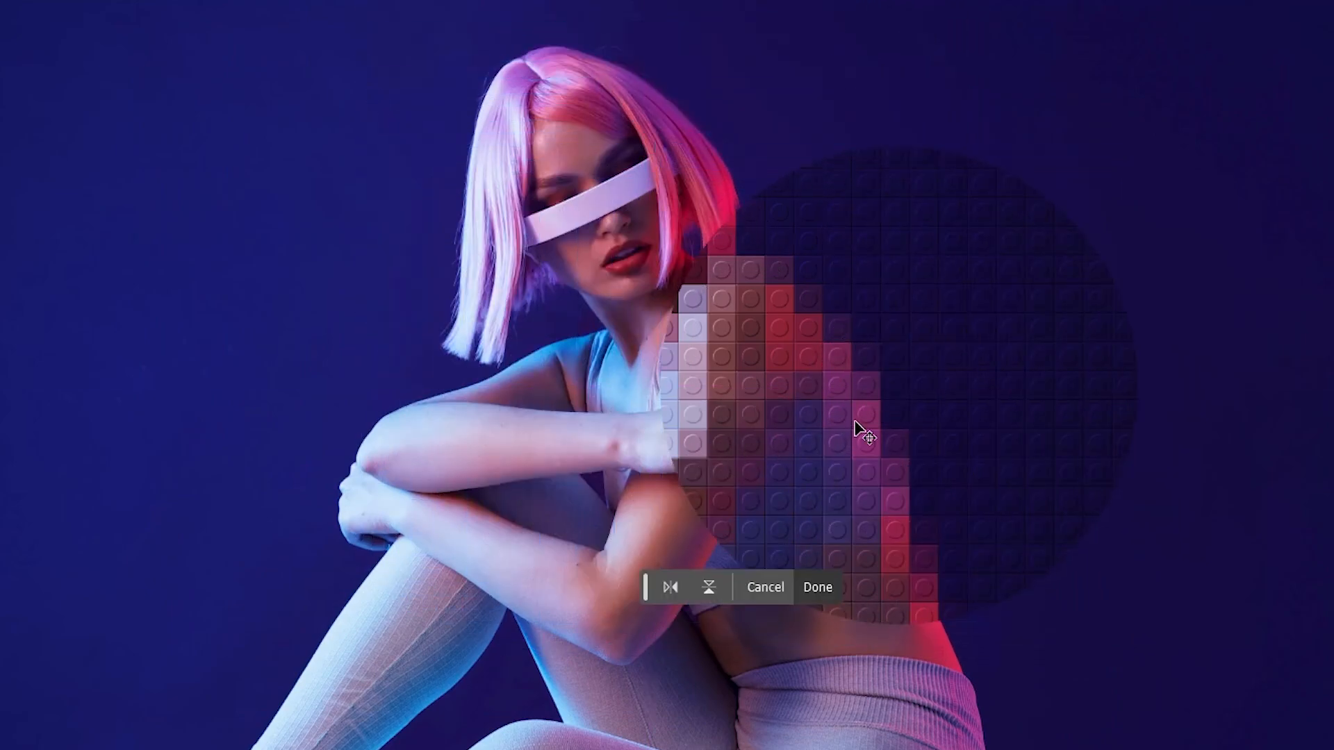